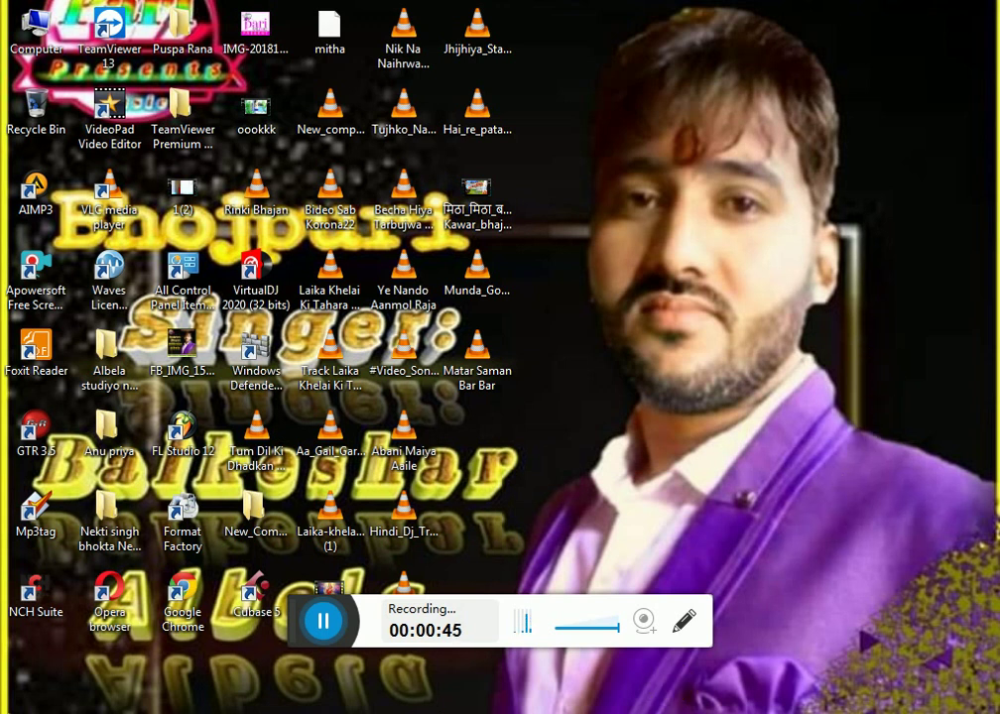
left_click(412, 661)
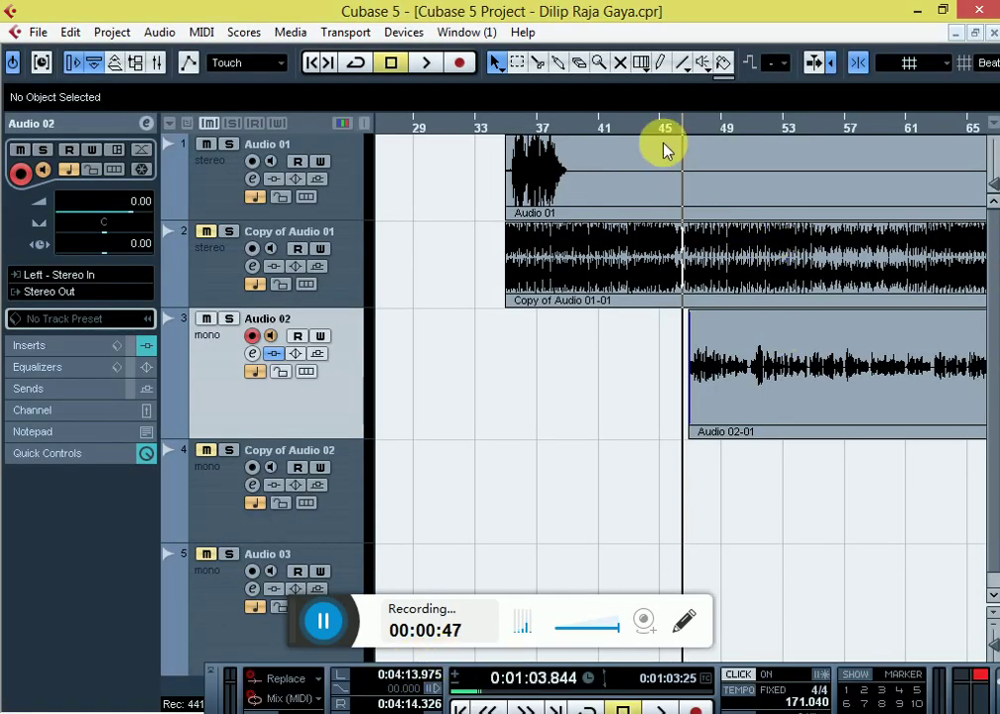
Step: Show the transport panel, place the cursor near the vocal start, and turn grid snapping off
left_click(297, 641)
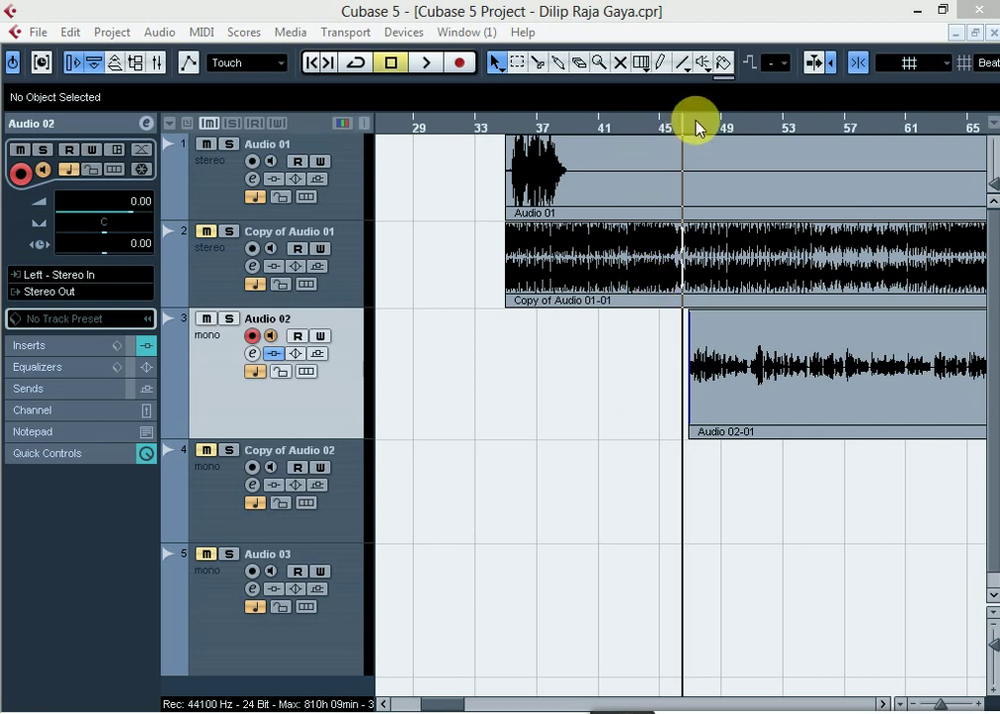
key("F2")
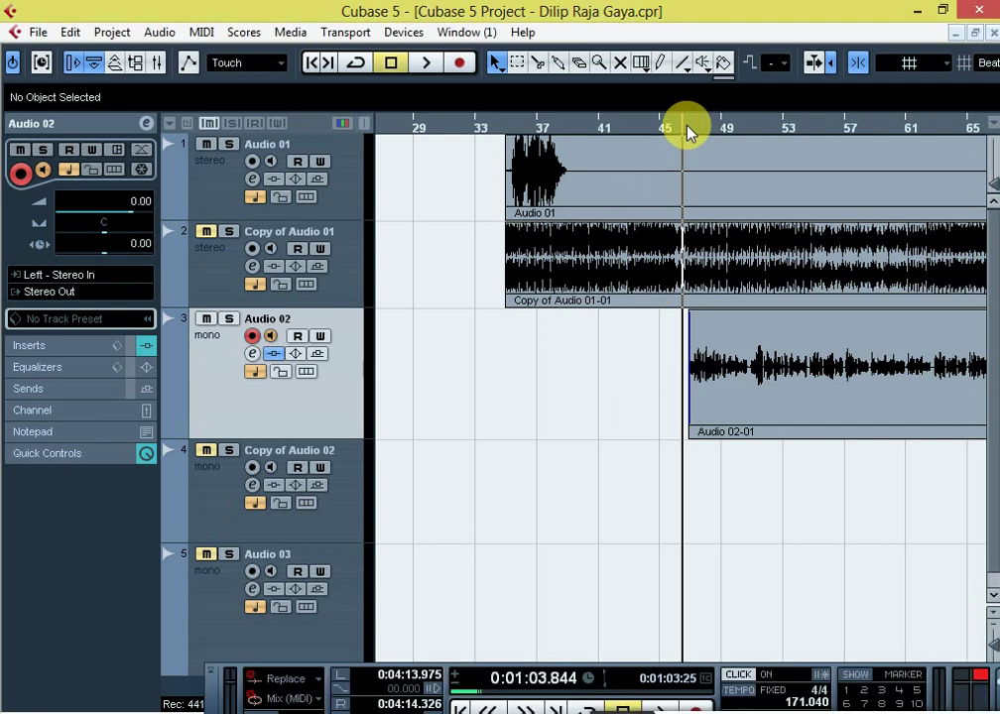
left_click(687, 130)
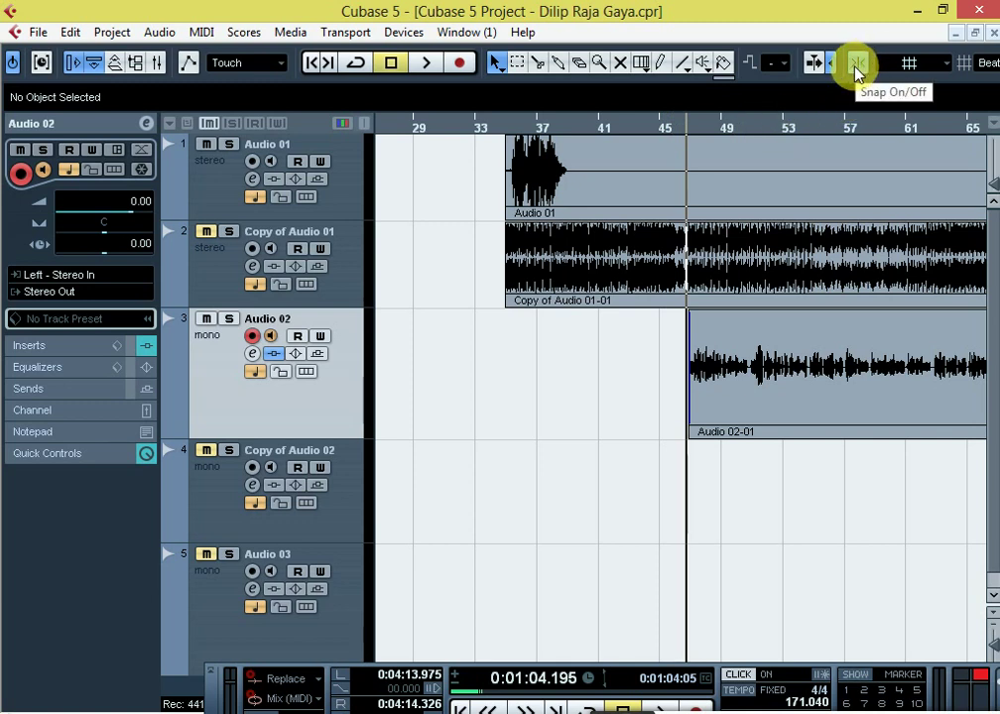
left_click(855, 67)
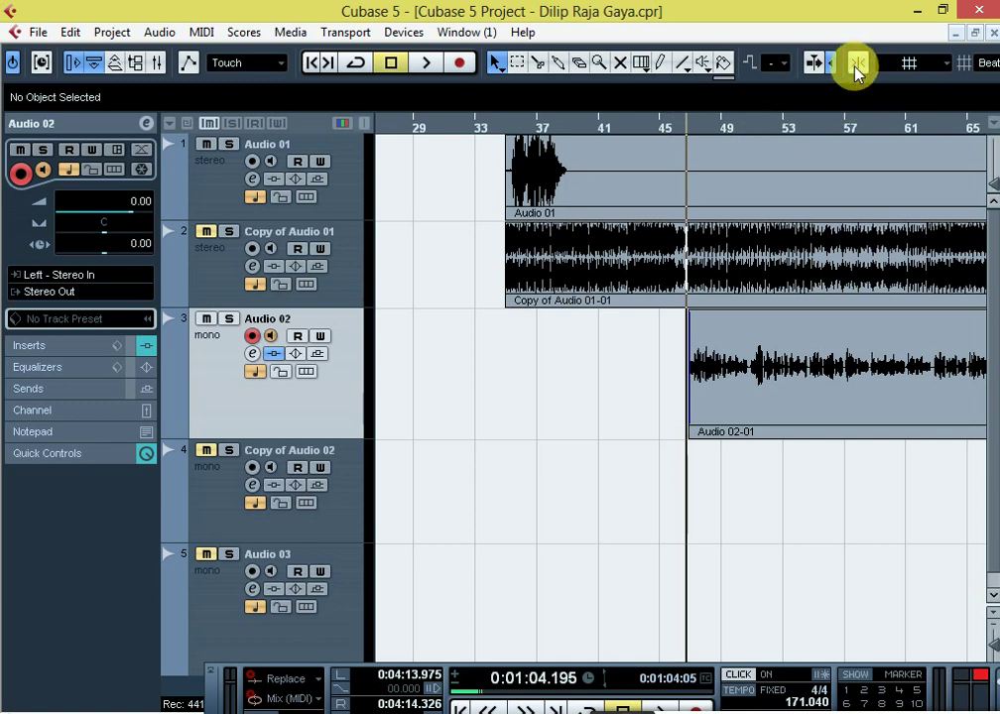
Step: Check Audio 02's channel settings and disarm the track's record button
left_click(253, 354)
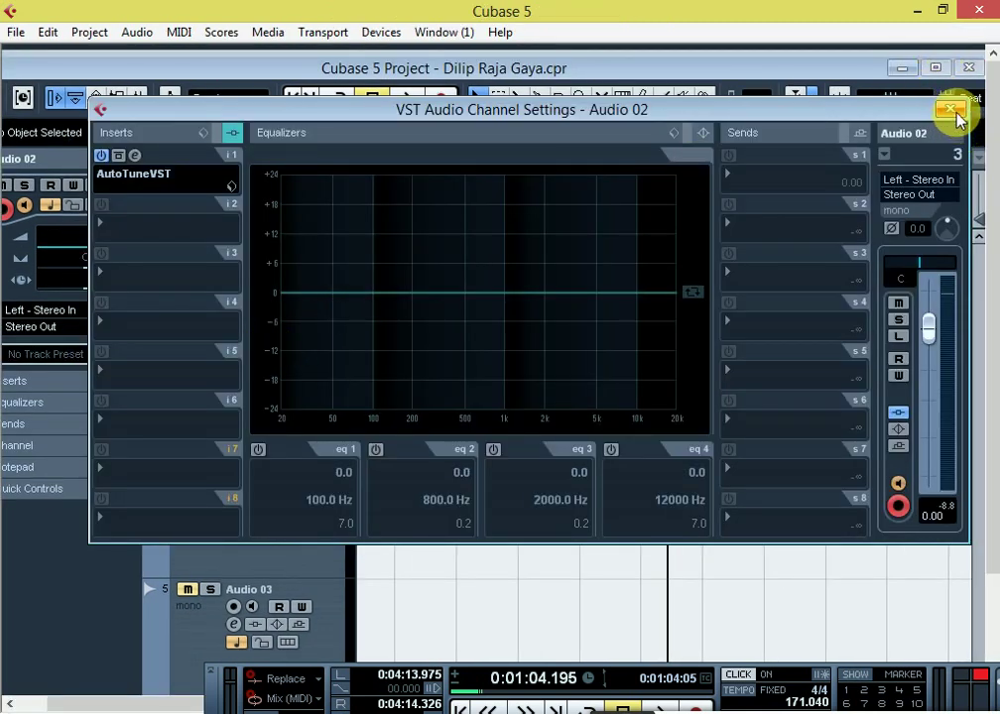
left_click(954, 111)
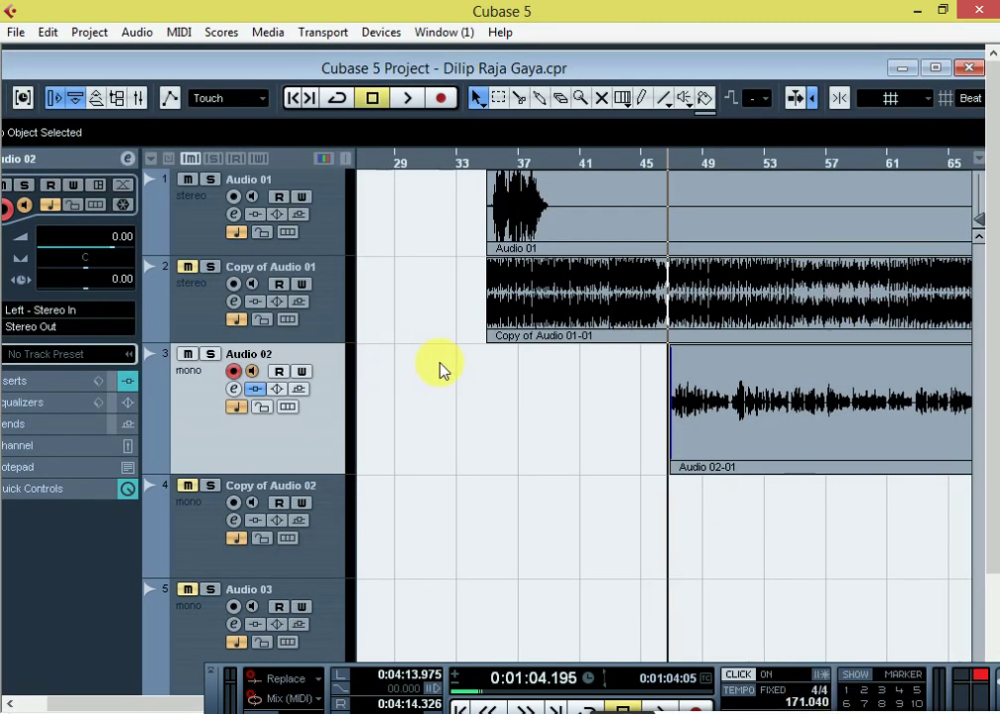
left_click(233, 371)
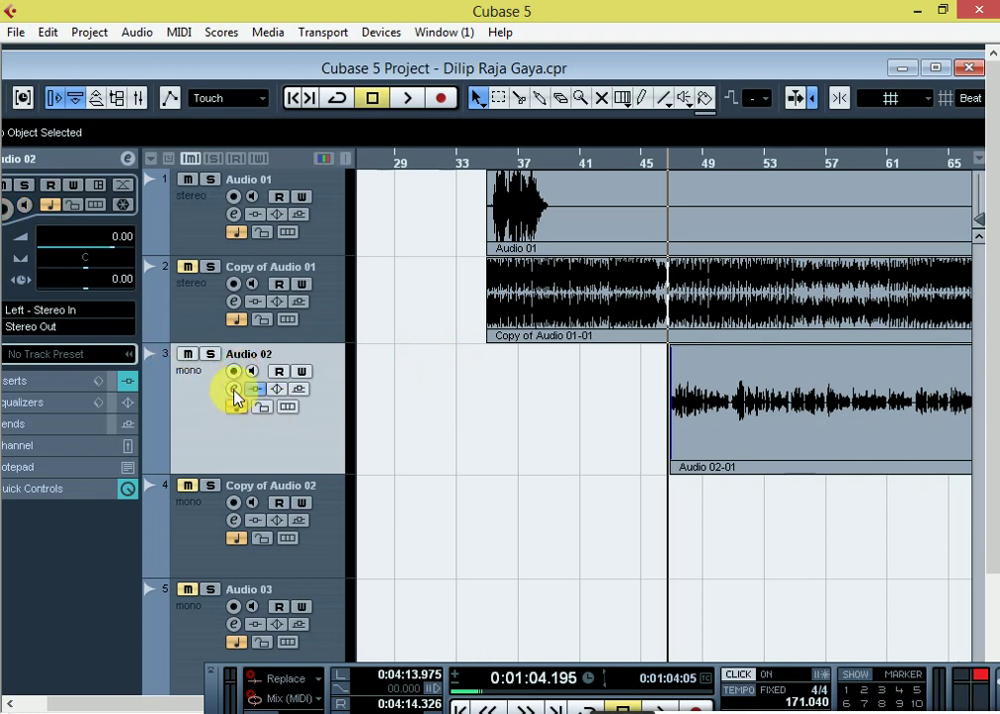
left_click(235, 391)
Step: Review the AutoTuneVST editor on Audio 02, close the channel settings, and stop playback
left_click(134, 157)
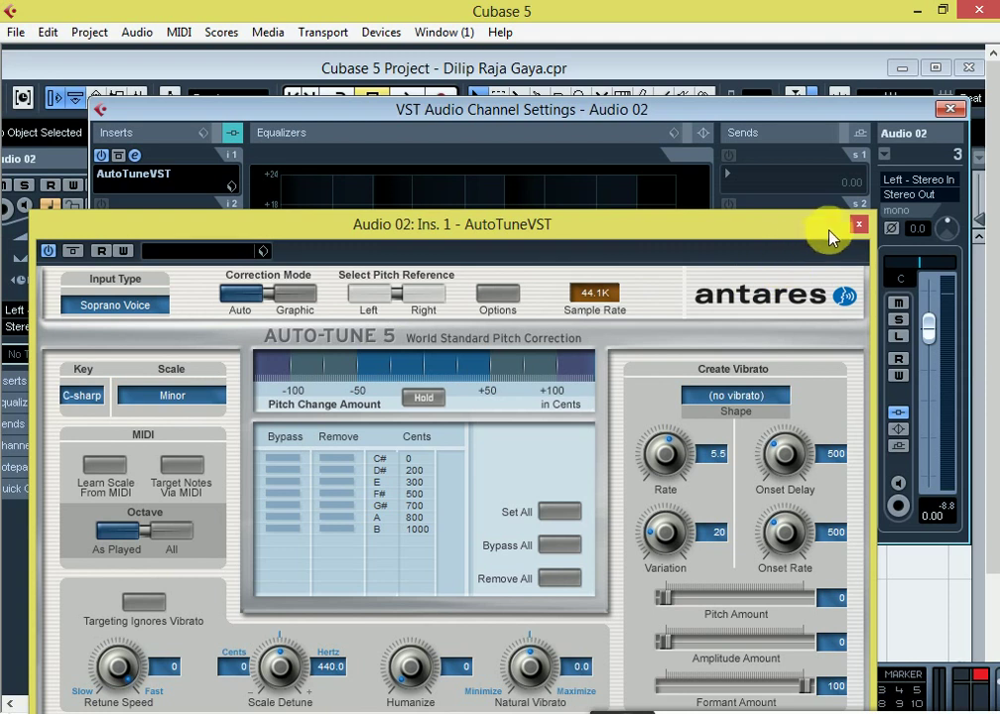
left_click(860, 225)
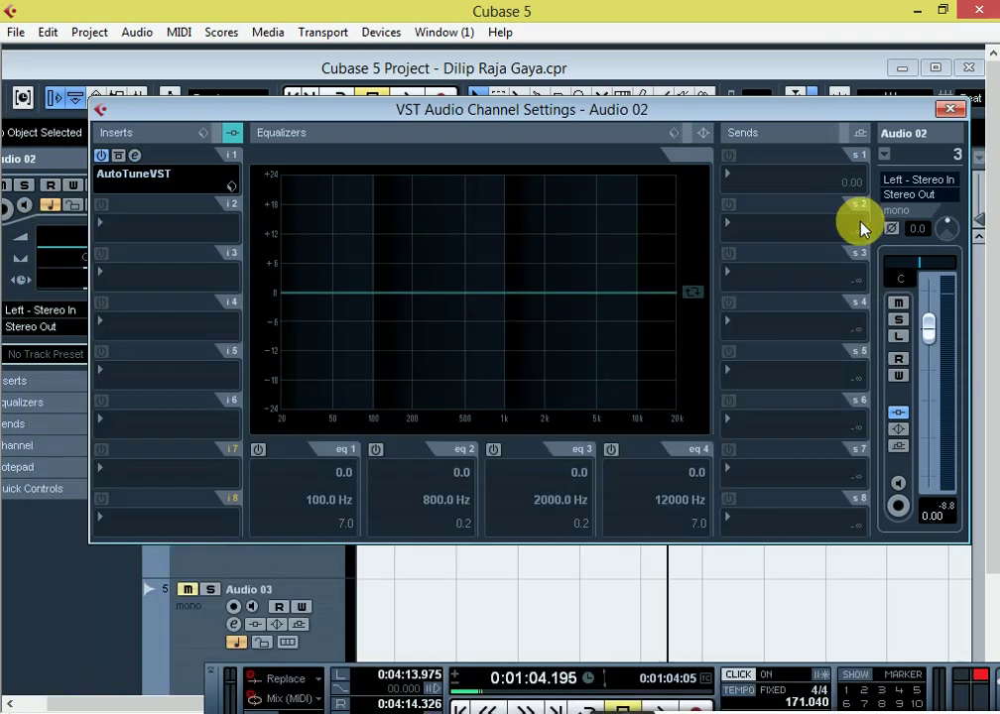
left_click(950, 109)
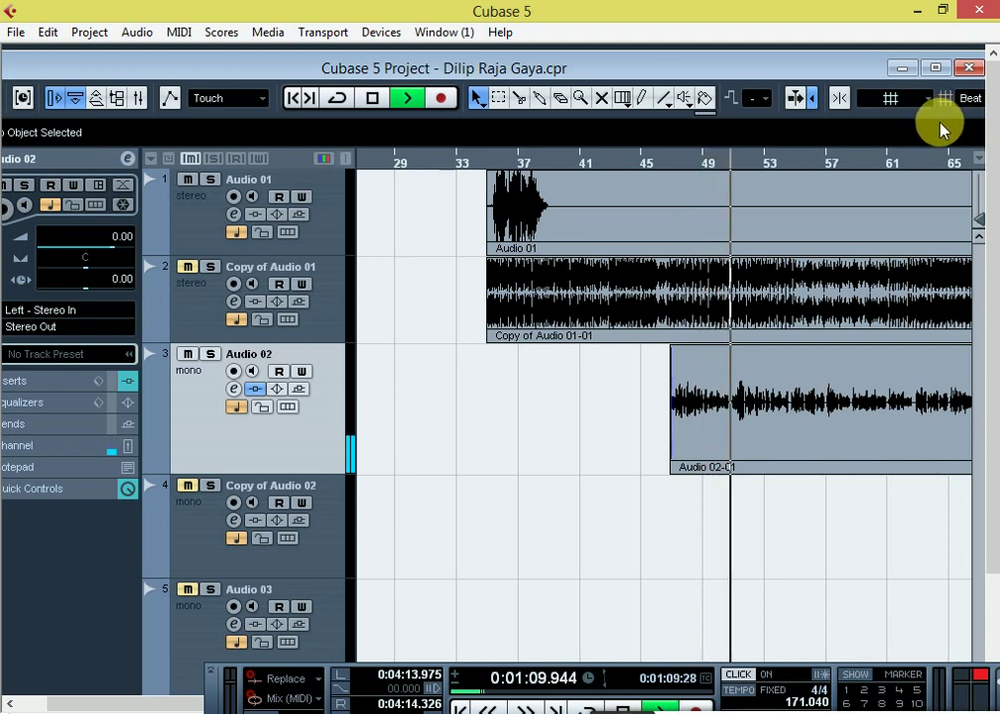
key("space")
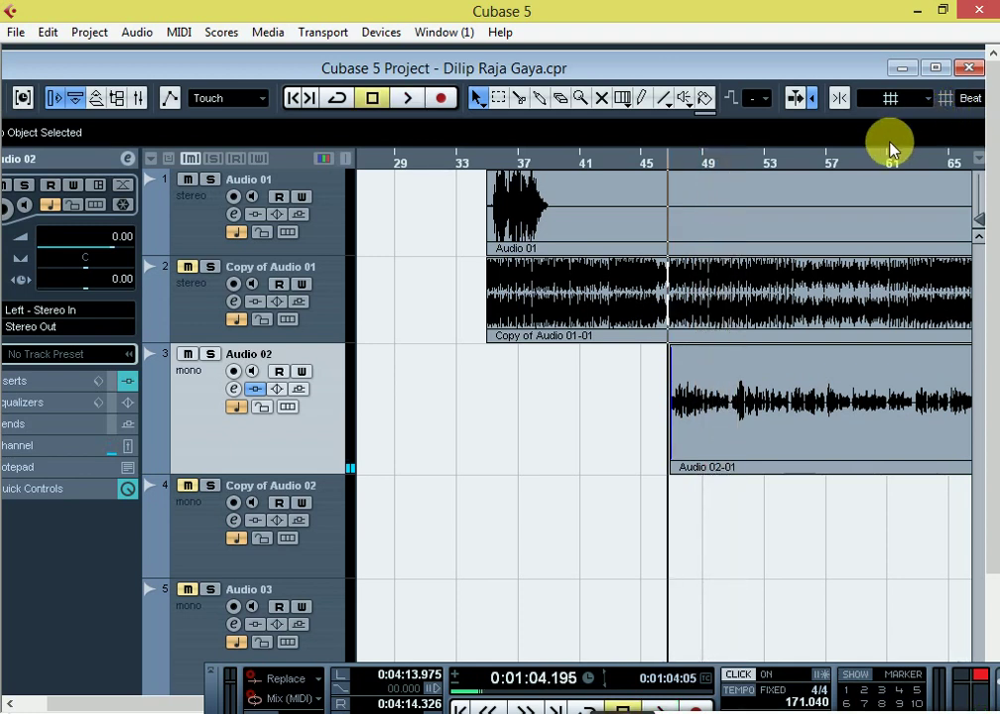
Step: Zoom to bars 43–51 and place the playback position at the start of Audio 02-01
key("h")
key("h")
key("h")
key("h")
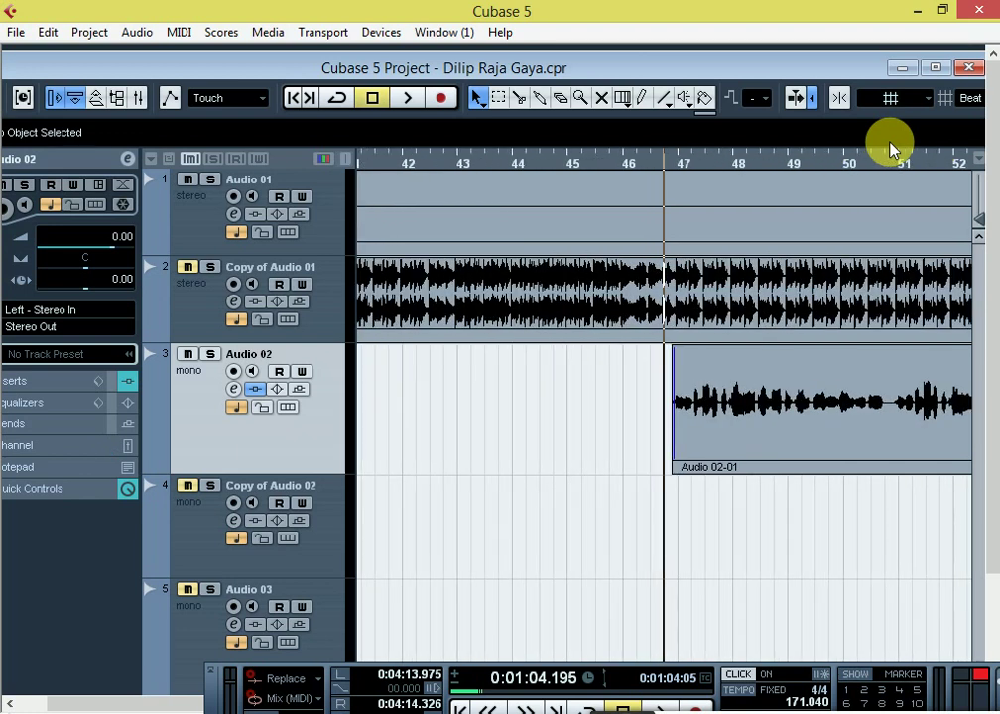
key("g")
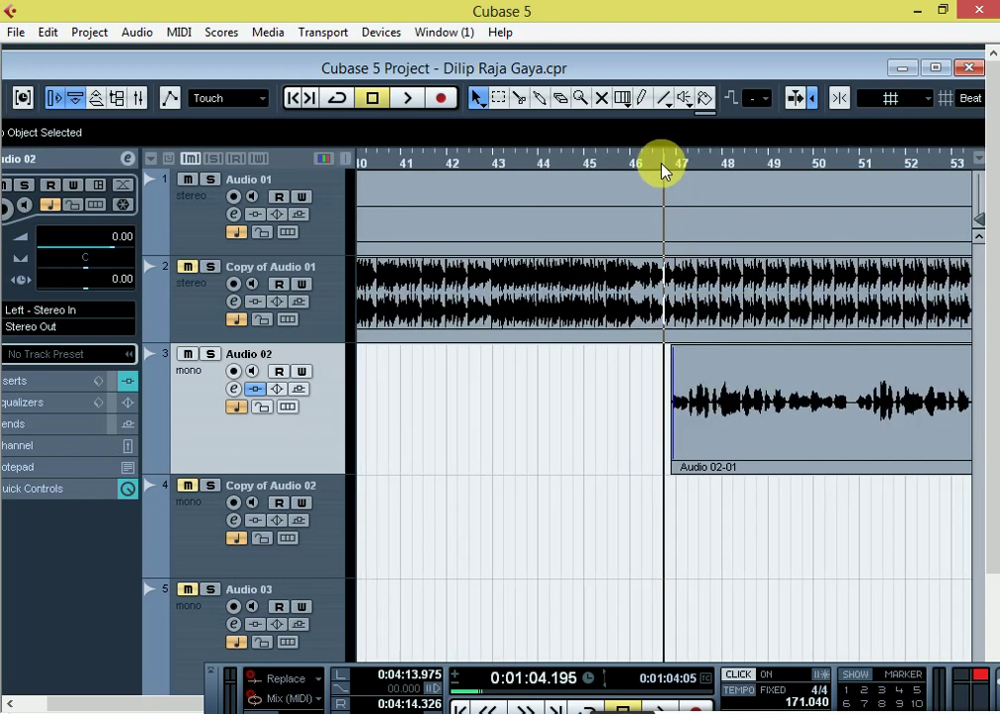
key("h")
key("h")
key("h")
left_click(673, 166)
key("g")
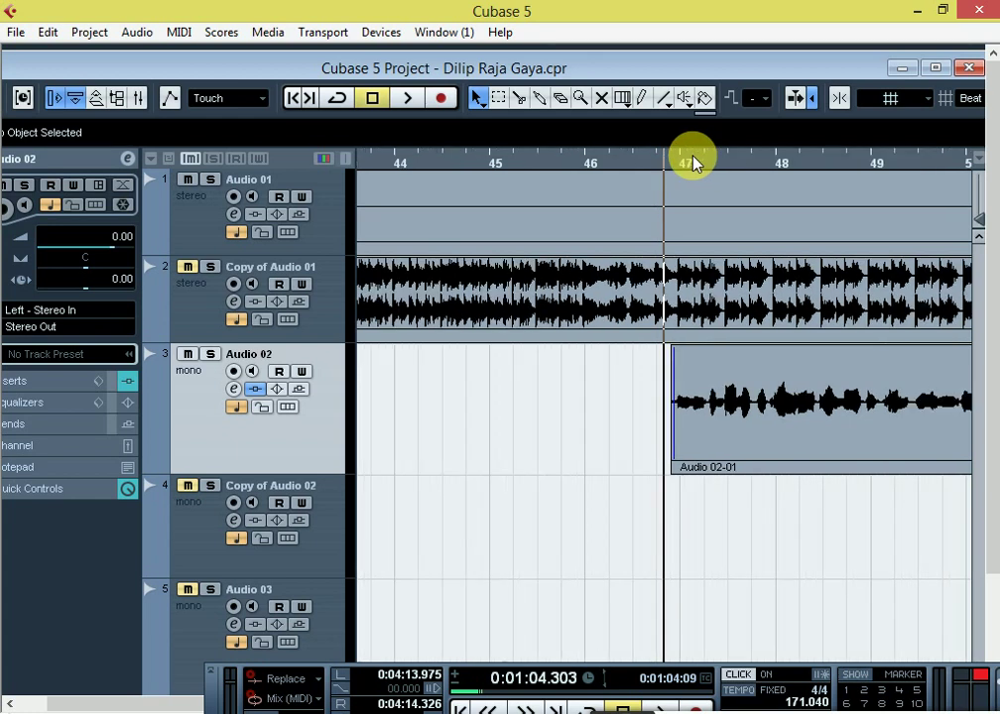
key("g")
key("h")
key("h")
left_click(675, 165)
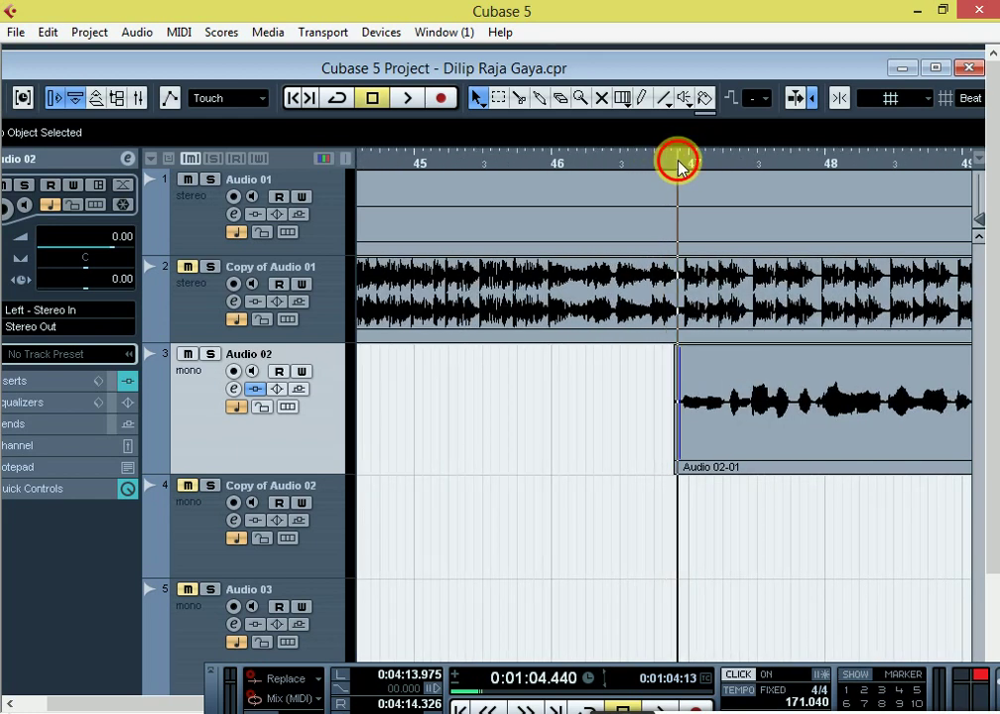
key("g")
key("g")
key("g")
key("g")
key("g")
key("g")
key("g")
key("g")
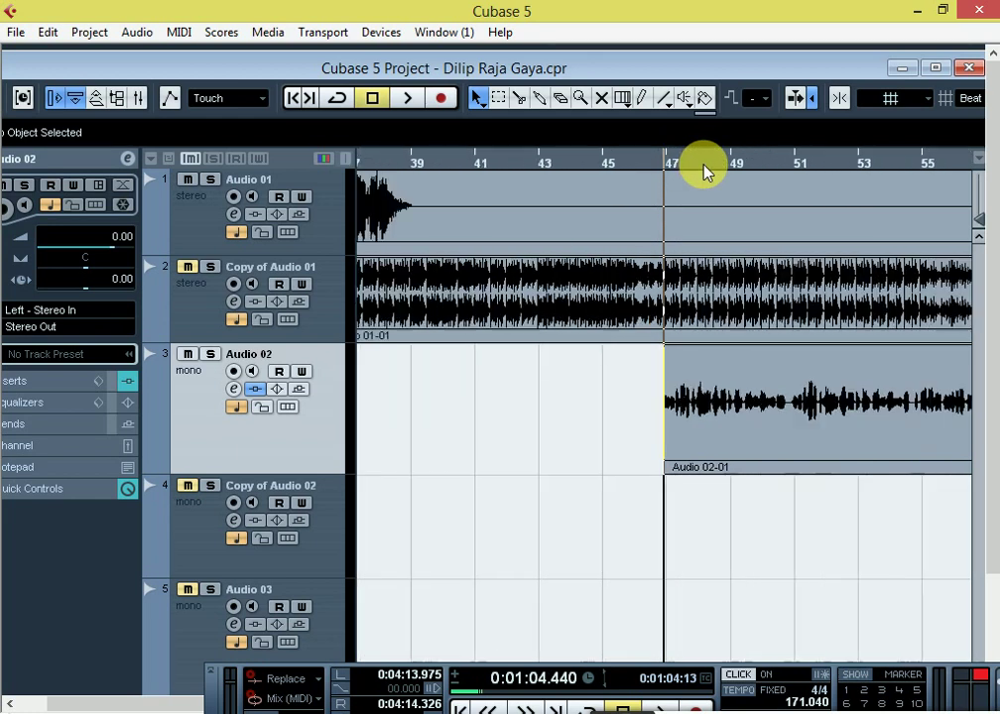
key("g")
key("h")
key("h")
key("h")
key("h")
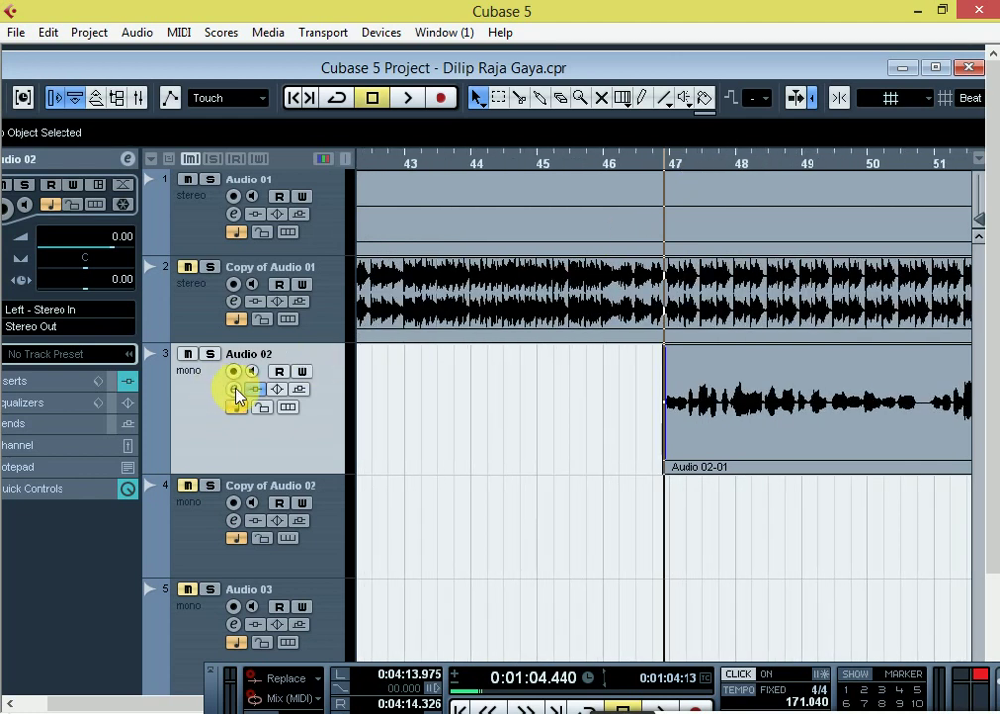
left_click(234, 389)
Step: Load Additional Nuendo Plugins > Dynamics > Dynamics into Audio 02's insert slot 2
left_click(153, 226)
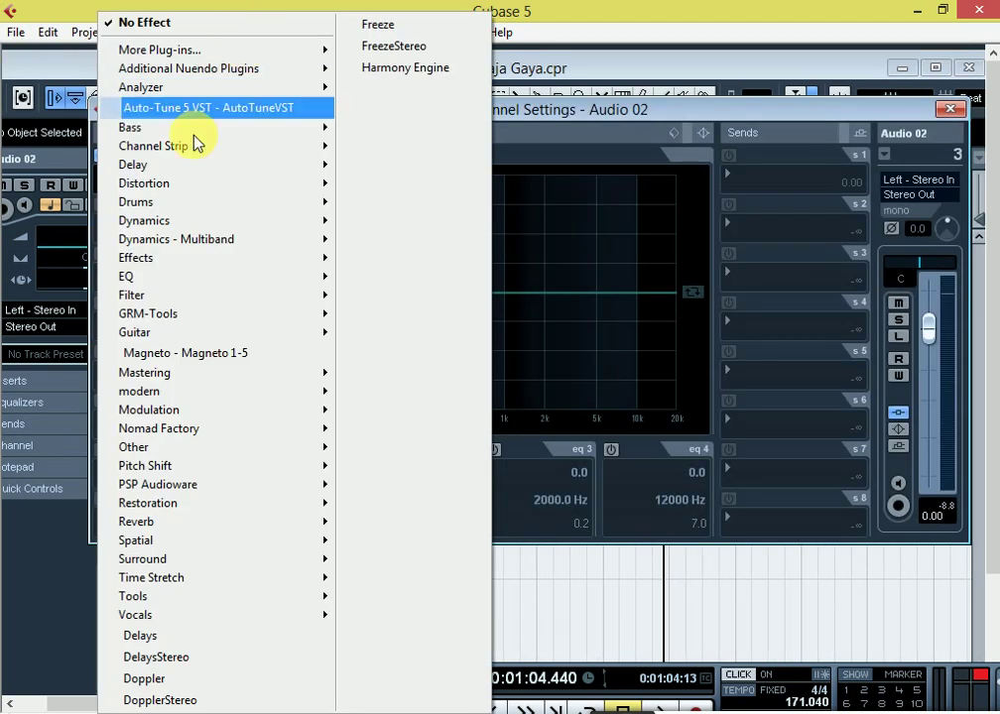
mouse_move(171, 234)
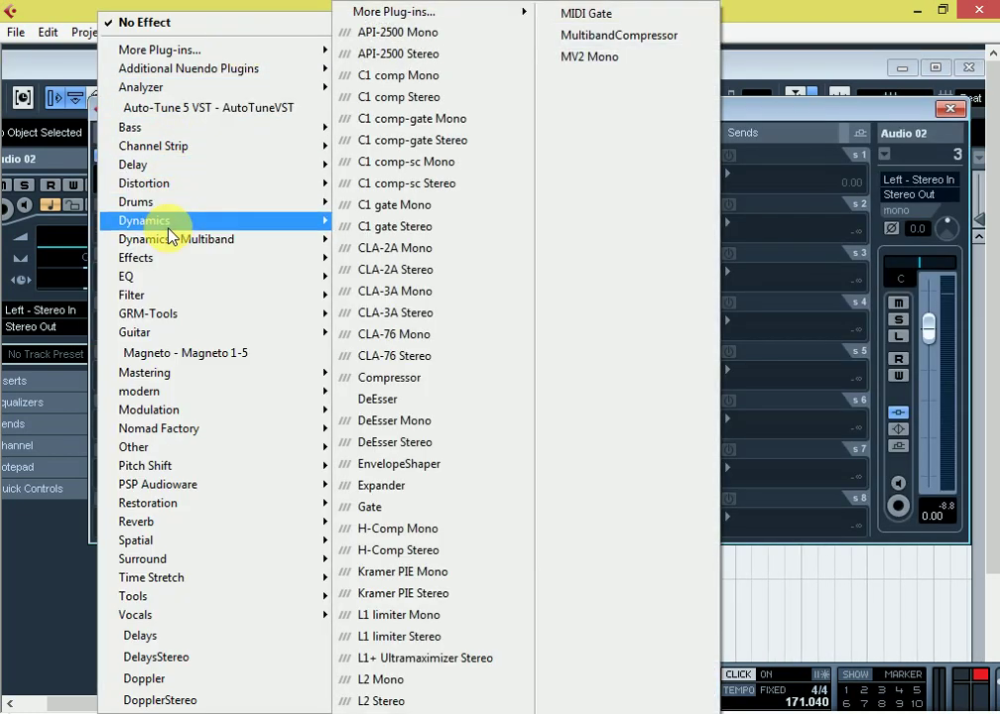
mouse_move(417, 16)
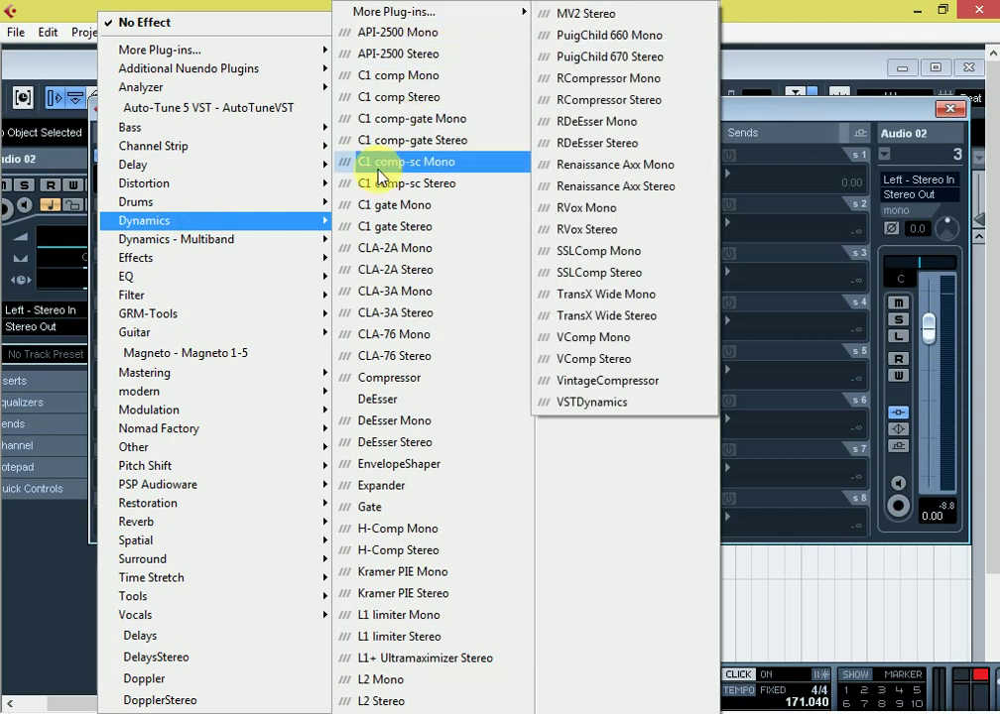
mouse_move(166, 89)
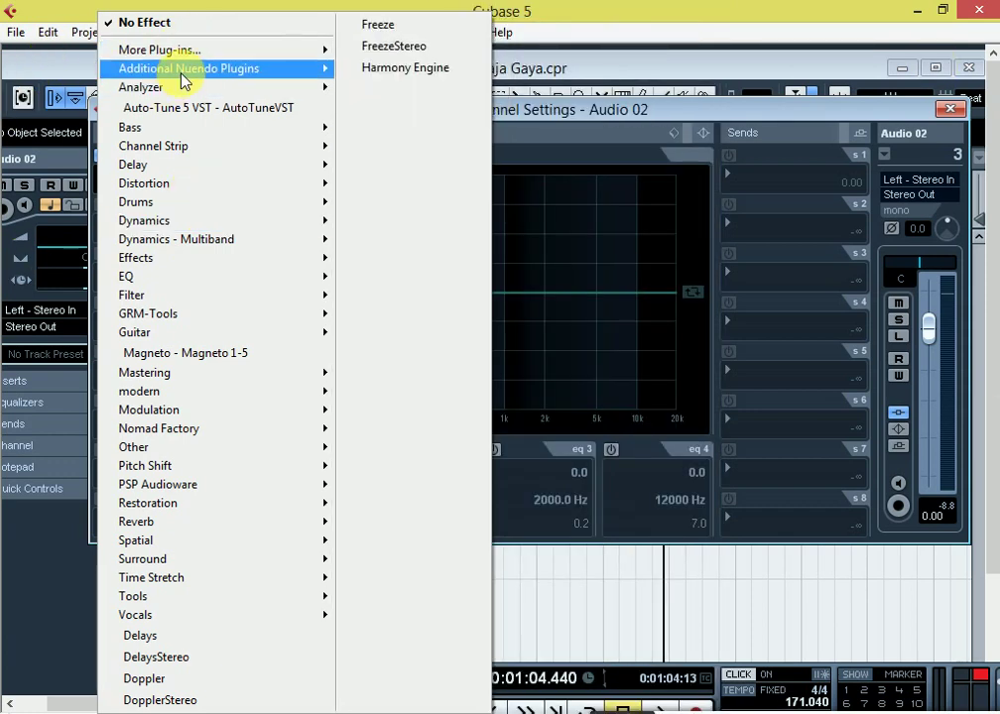
mouse_move(208, 70)
mouse_move(397, 114)
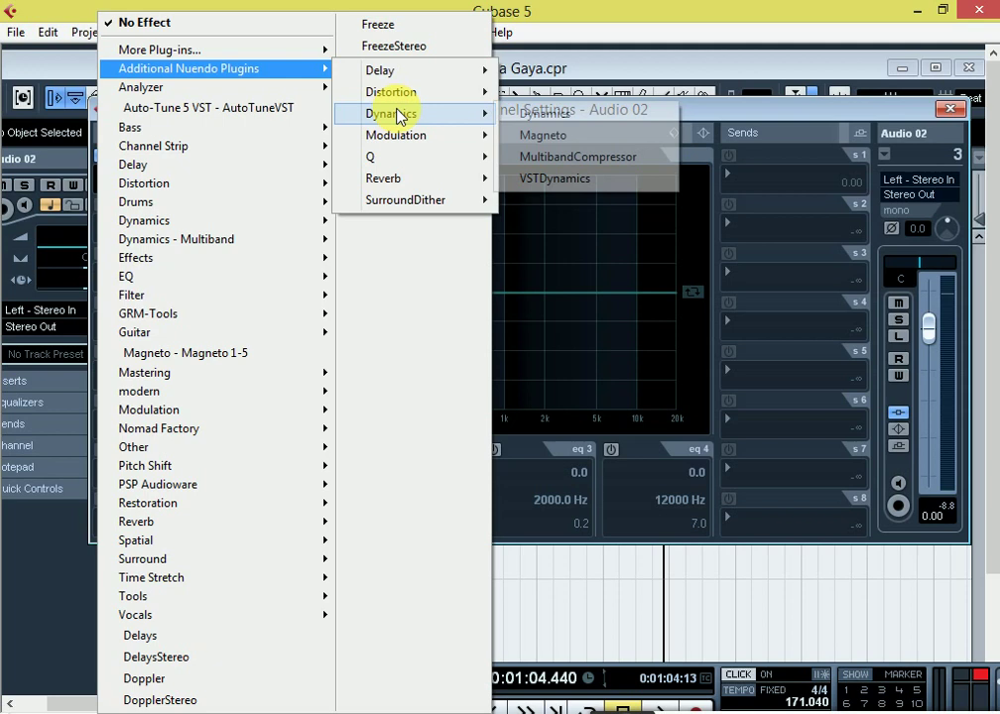
left_click(554, 115)
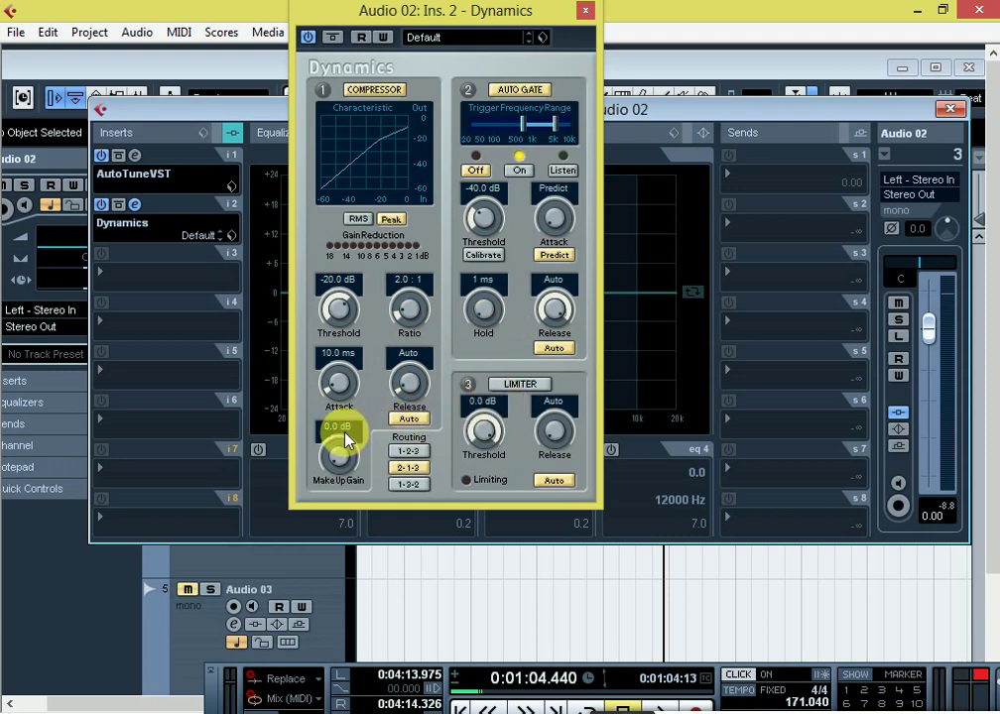
Step: Set the Dynamics compressor's MakeUp Gain to 12 dB
key("BackSpace")
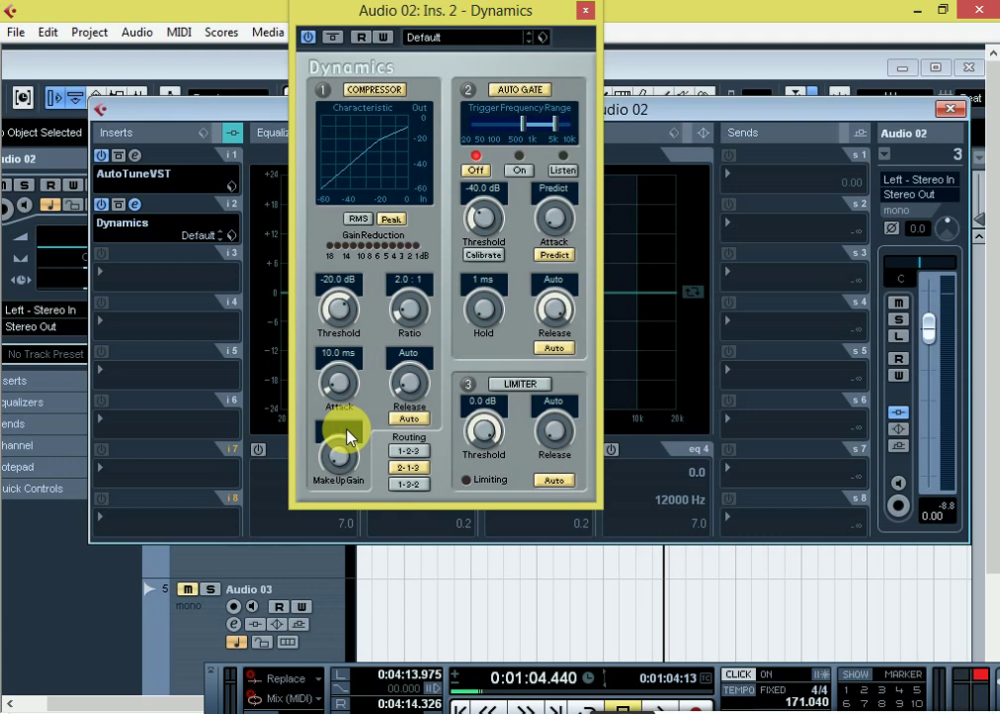
type("12")
key("Return")
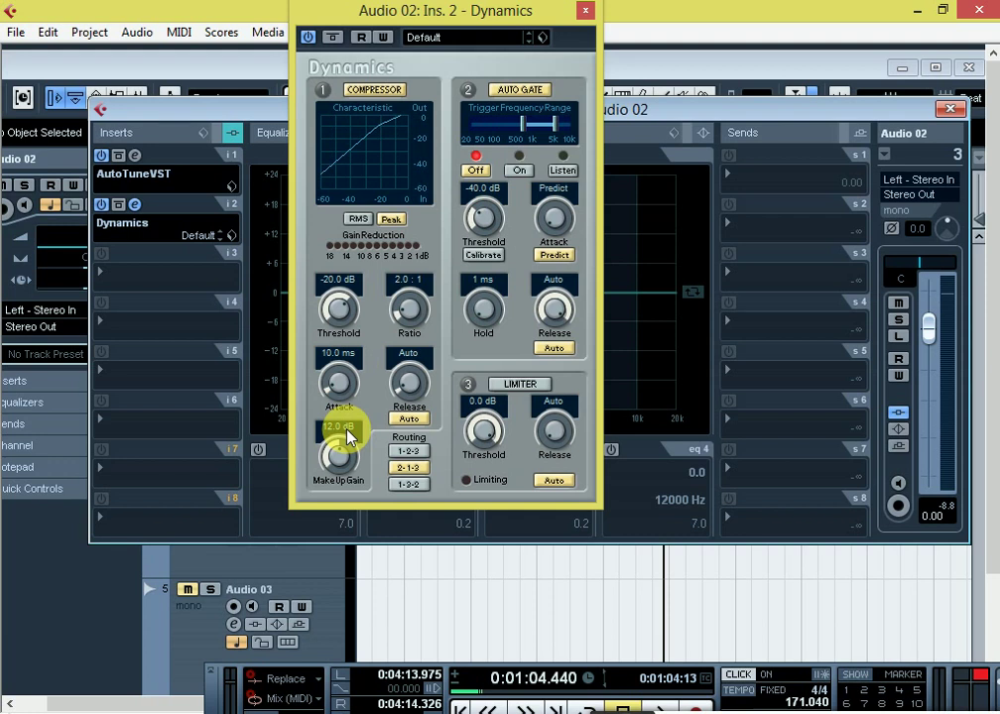
Step: Play the compressed vocal, checking the AutoTuneVST editor during playback, then stop
key("space")
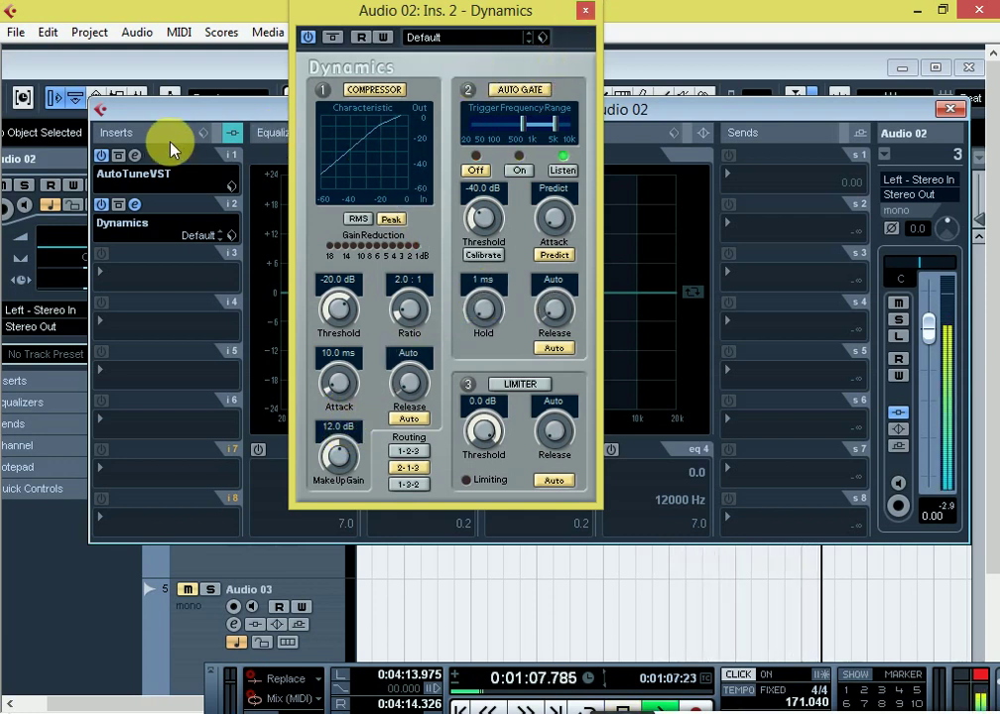
left_click(135, 156)
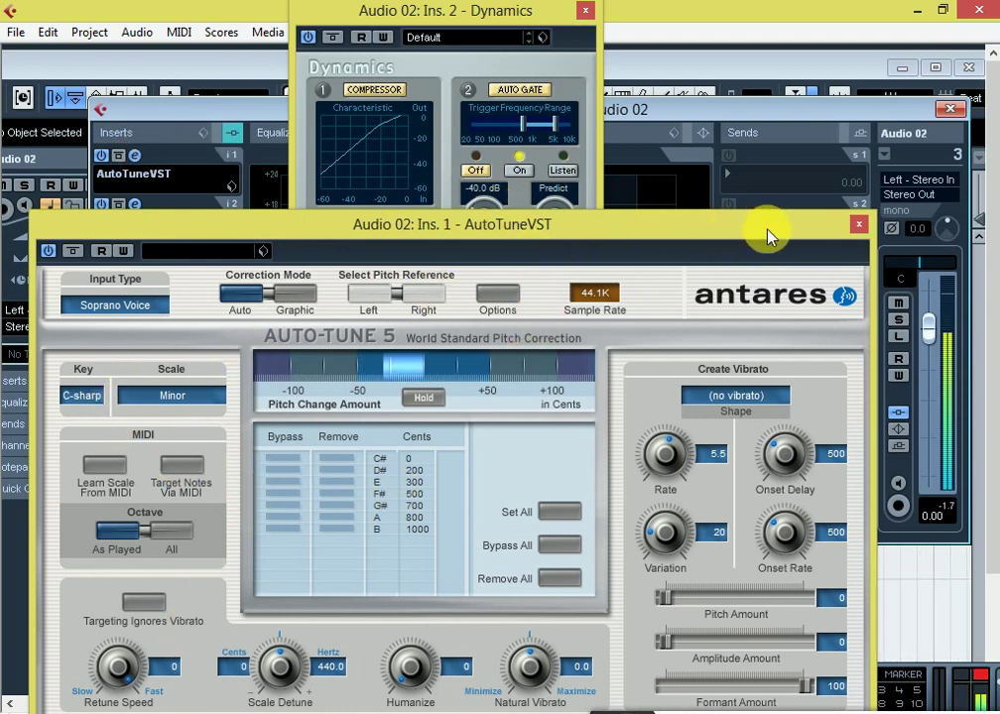
left_click(860, 225)
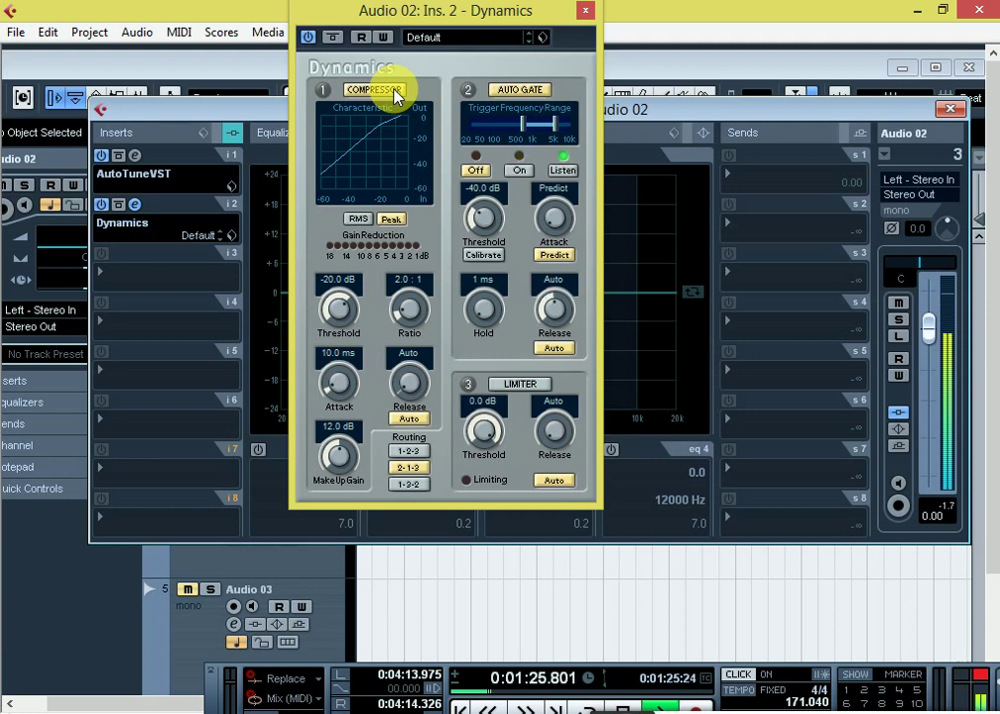
key("space")
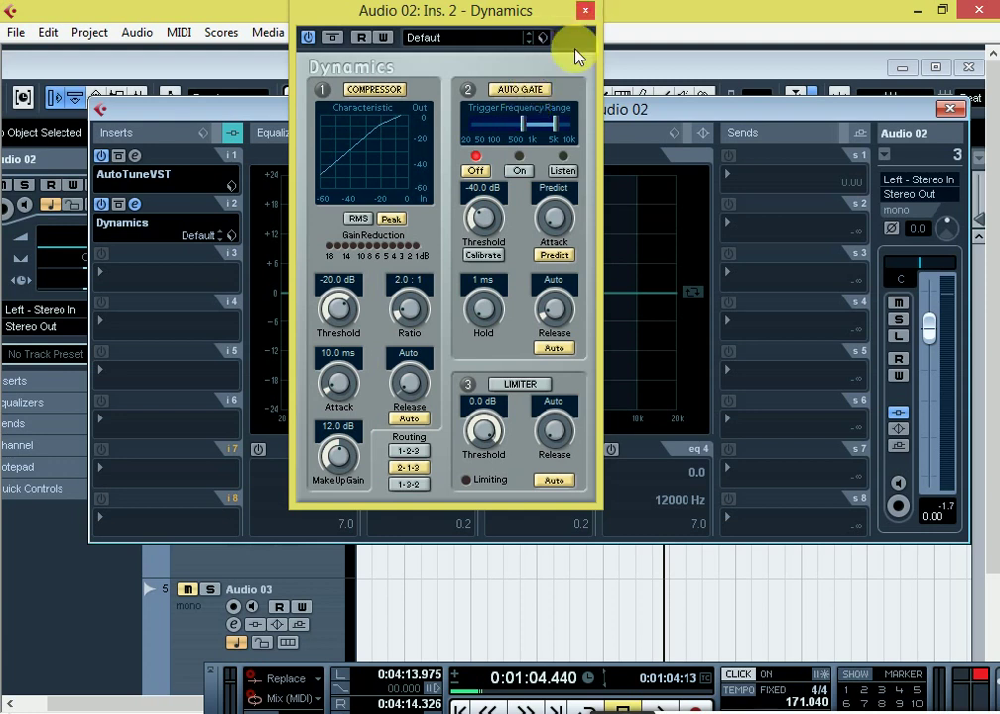
Step: Close the Dynamics window and load MultibandCompressor into insert slot 3
left_click(585, 12)
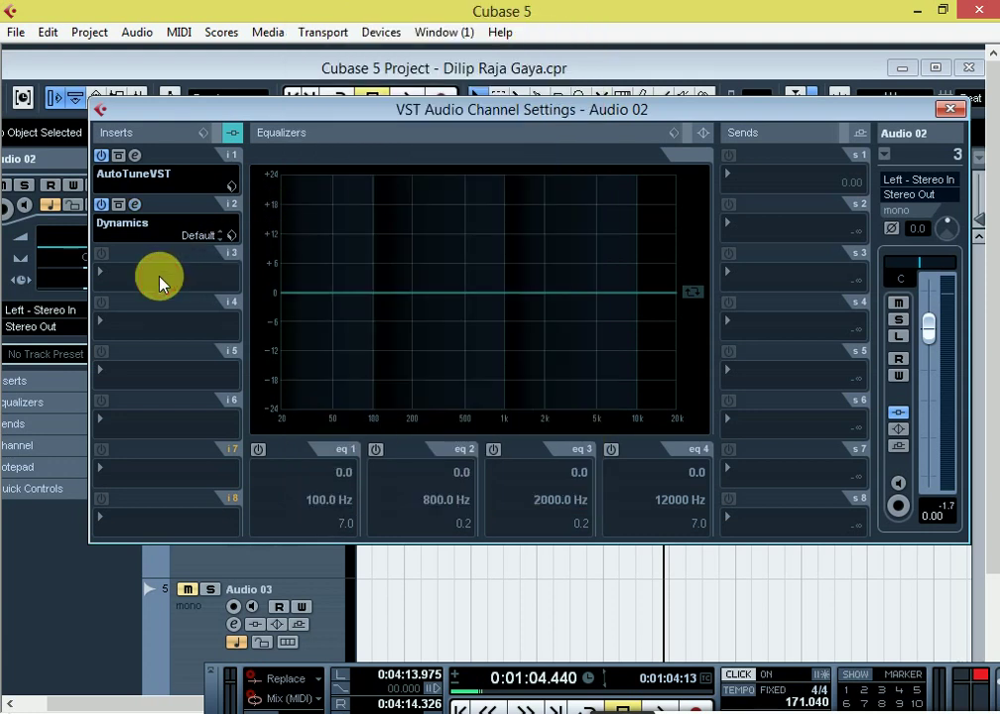
left_click(157, 277)
mouse_move(208, 71)
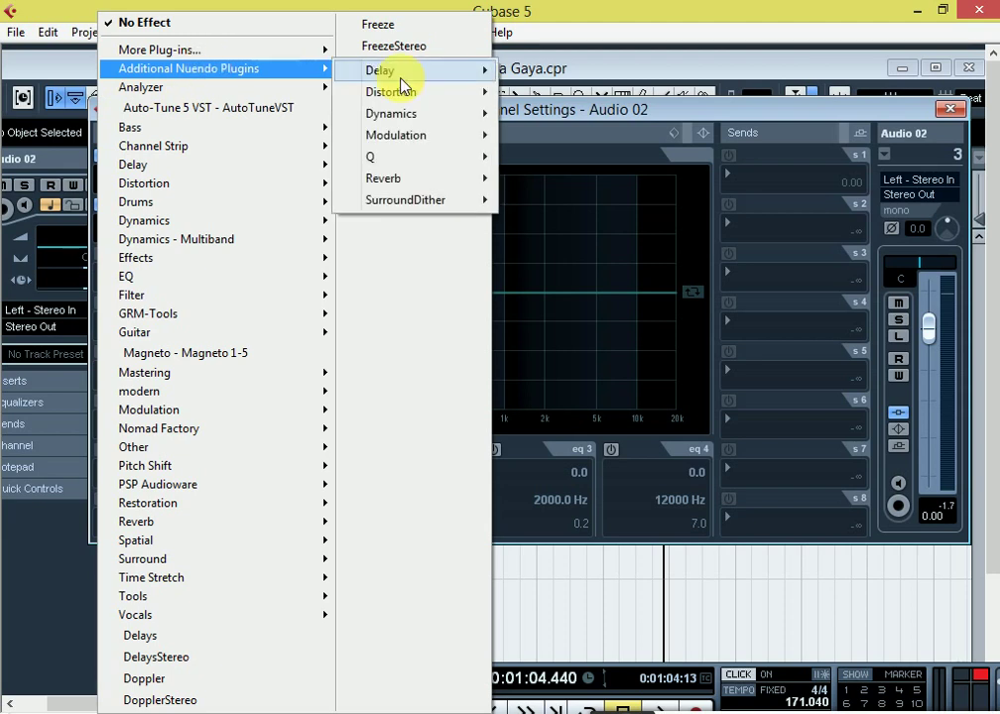
mouse_move(402, 115)
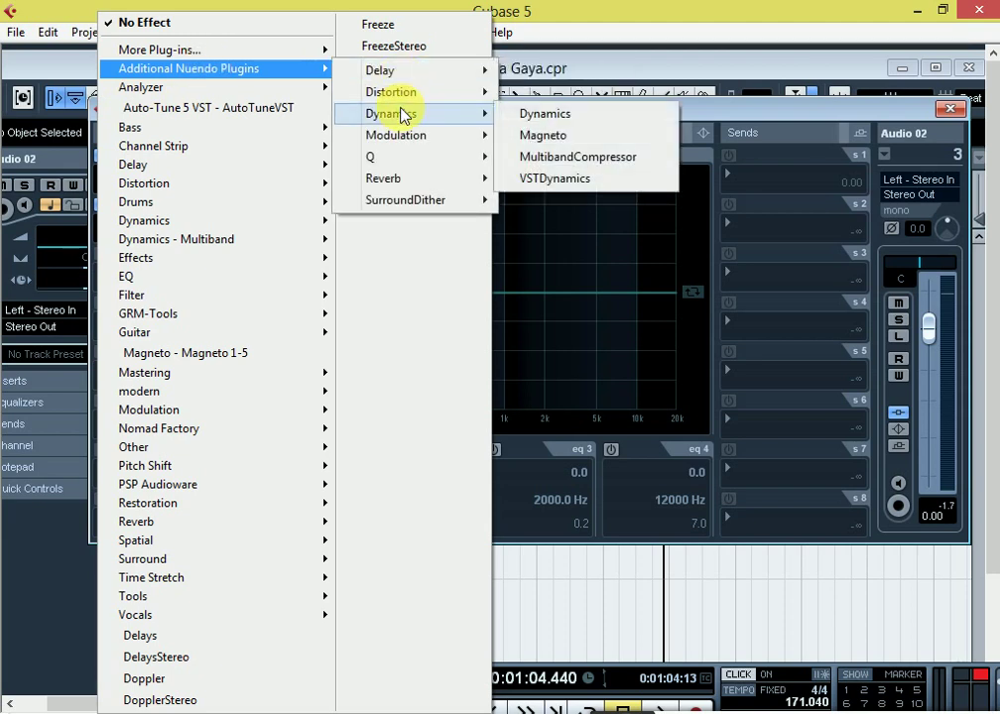
left_click(585, 159)
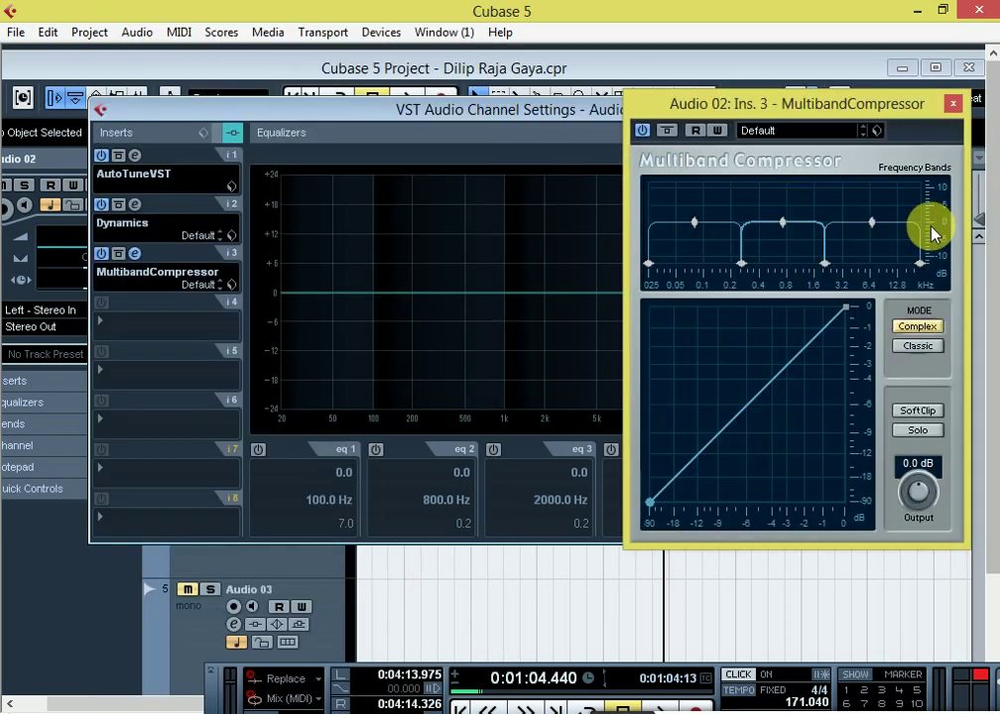
Step: Raise the high band to about 5 dB, the middle band to about 2.8 dB, and the low band slightly
mouse_move(872, 222)
left_mouse_down()
mouse_move(875, 211)
mouse_move(875, 223)
left_mouse_up()
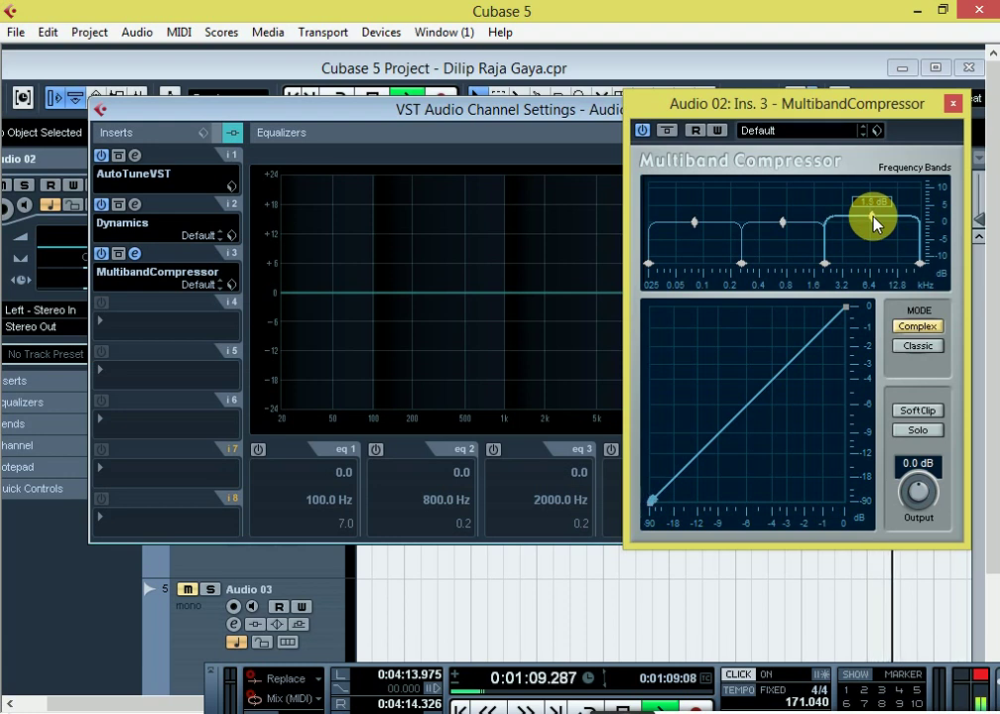
left_click_drag(788, 223, 787, 217)
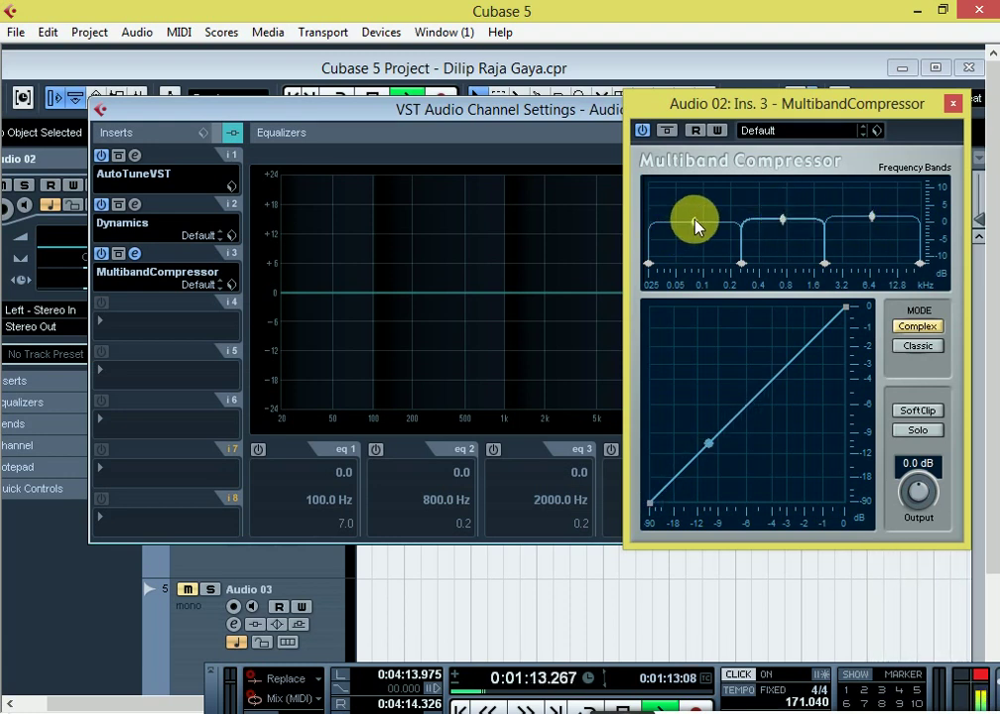
mouse_move(694, 220)
left_mouse_down()
mouse_move(698, 212)
mouse_move(699, 221)
left_mouse_up()
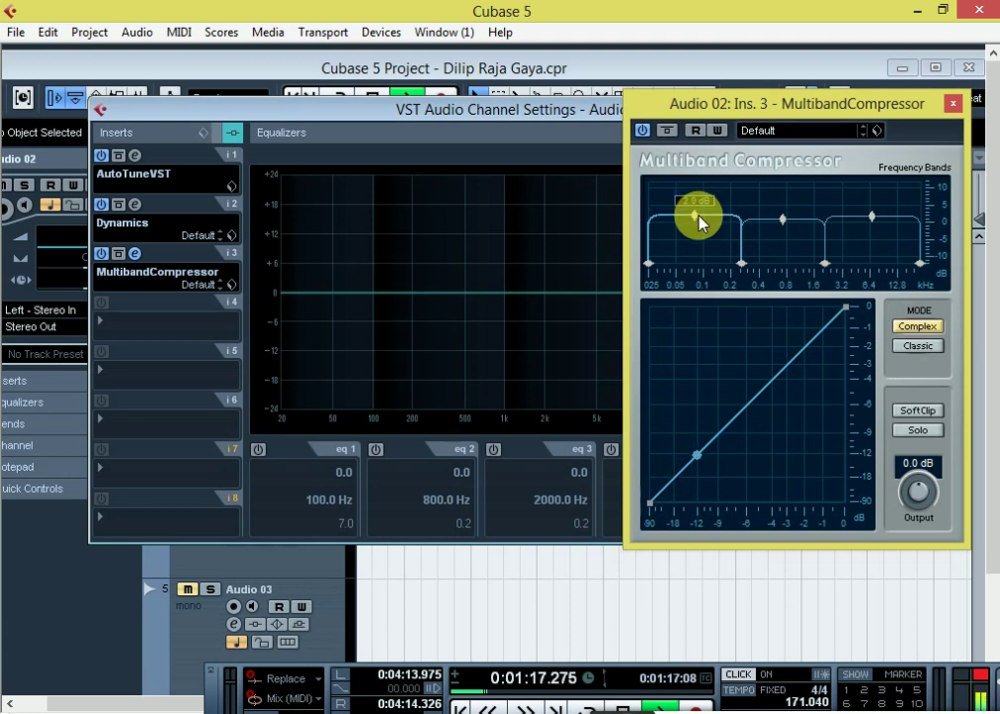
left_click(952, 104)
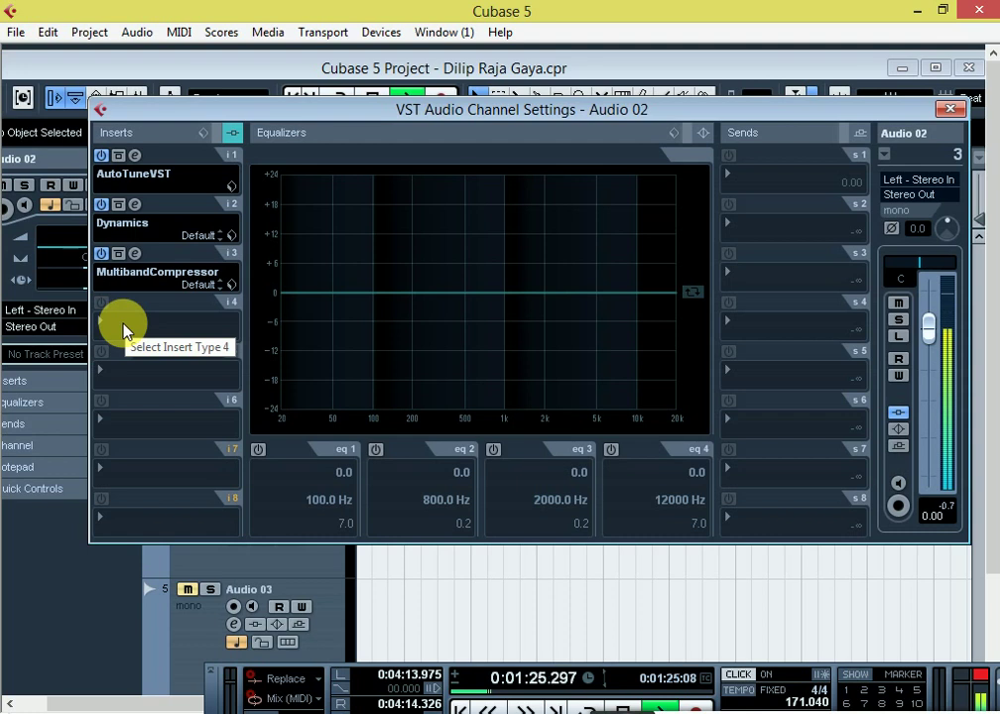
Step: Return playback to 1:04.440 and load Dynamics > DeEsser Mono into insert slot 4
key("space")
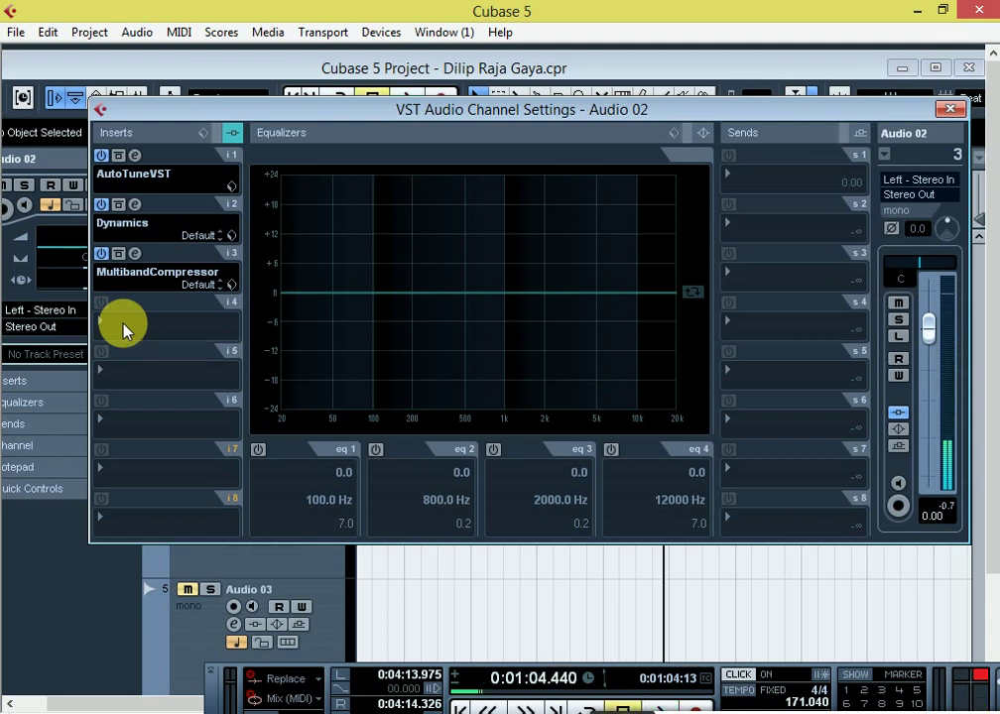
left_click(124, 328)
mouse_move(161, 222)
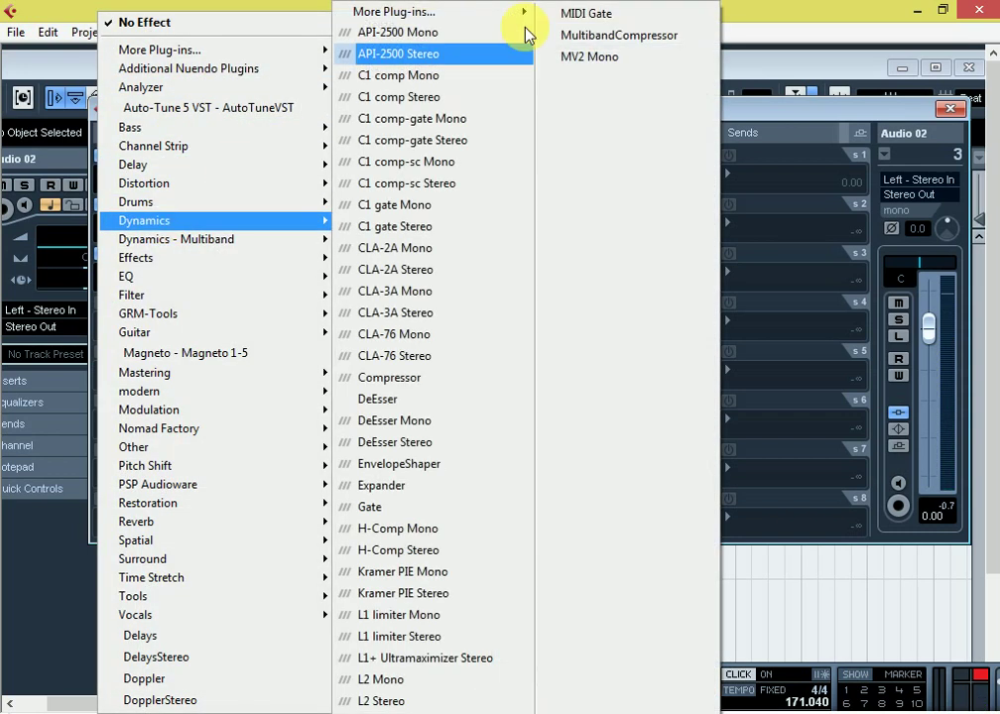
mouse_move(221, 77)
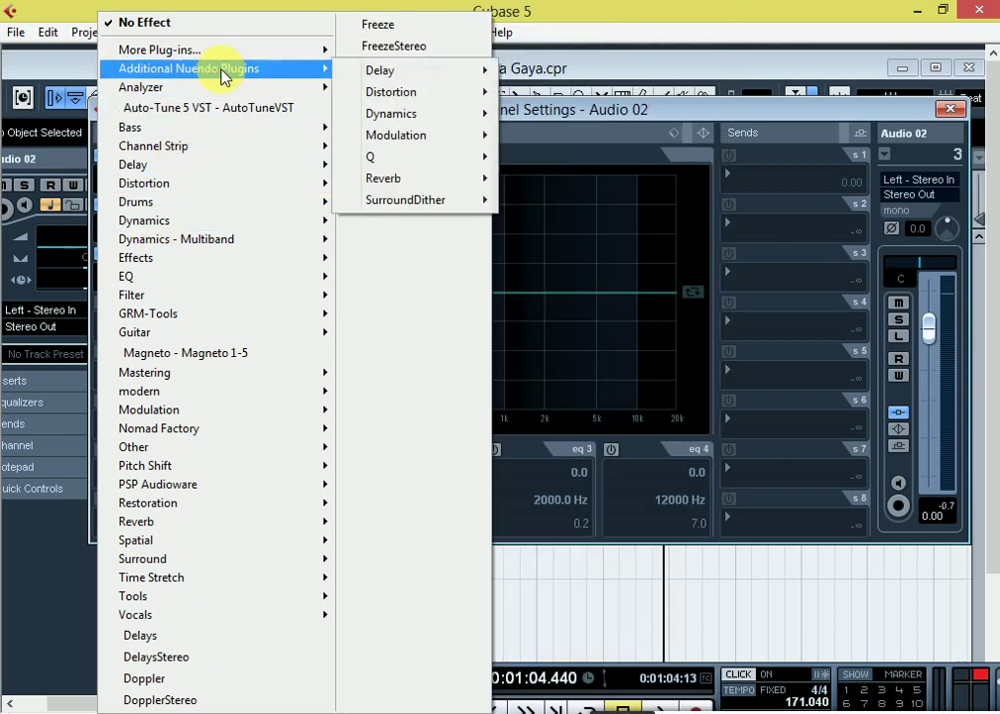
mouse_move(200, 58)
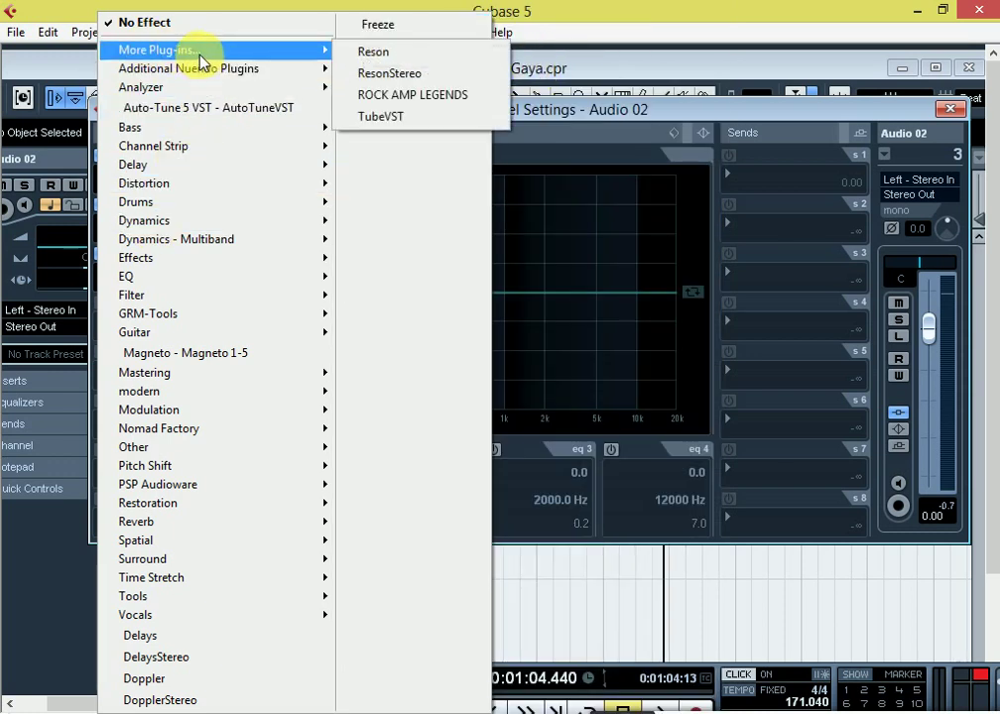
mouse_move(260, 70)
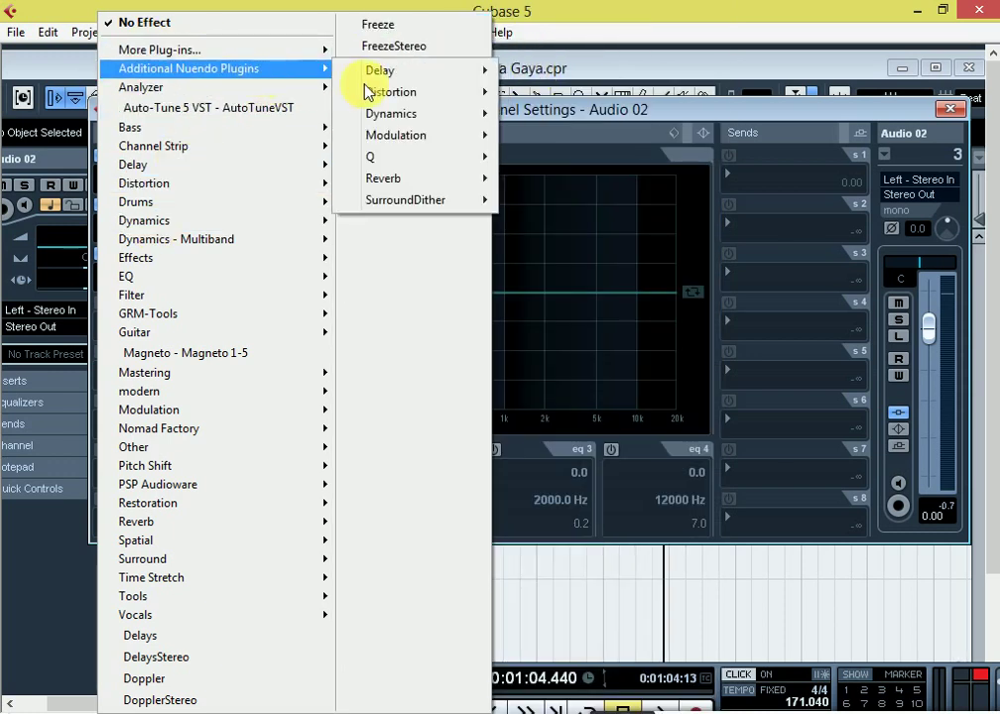
mouse_move(401, 114)
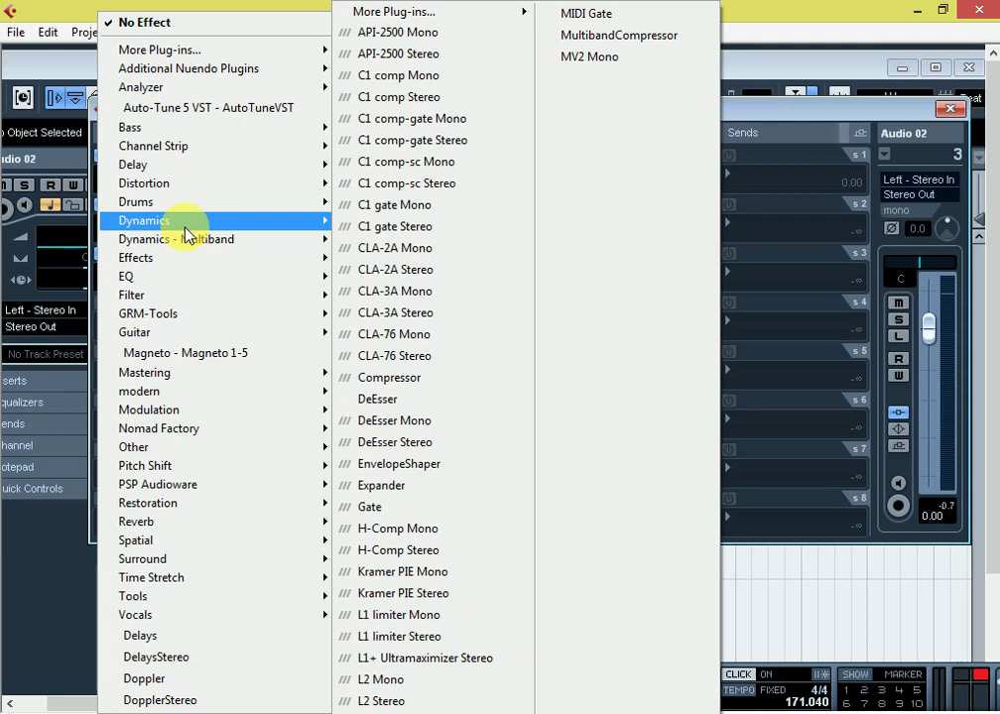
left_click(401, 423)
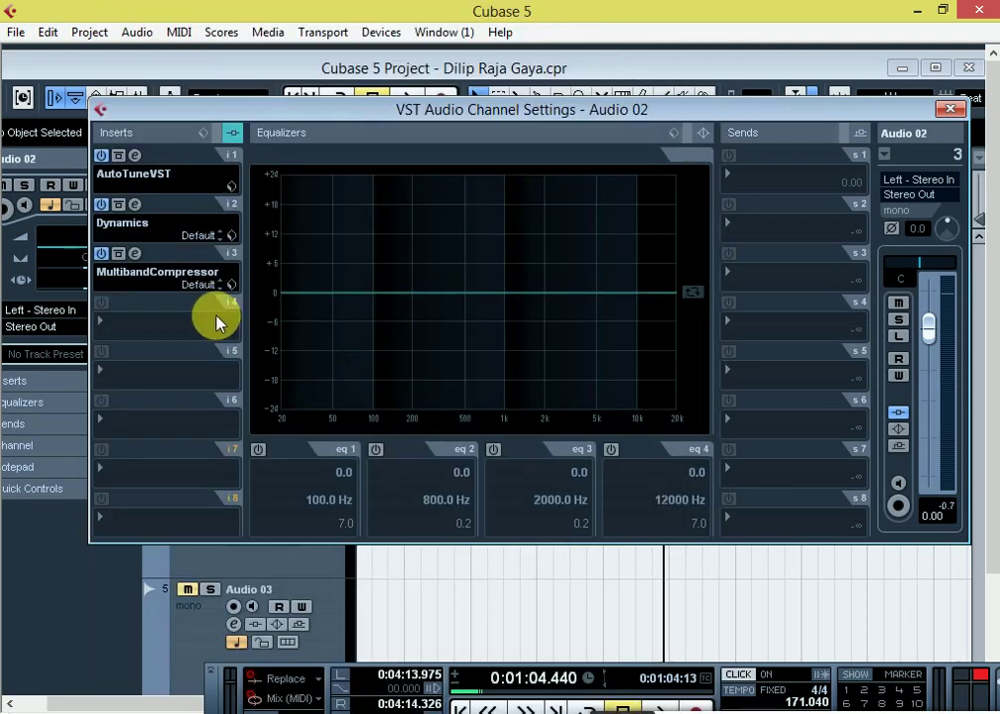
Step: Reload DeEsser Mono in insert slot 4 to bring up its settings
left_click(285, 417)
left_click(116, 323)
mouse_move(157, 224)
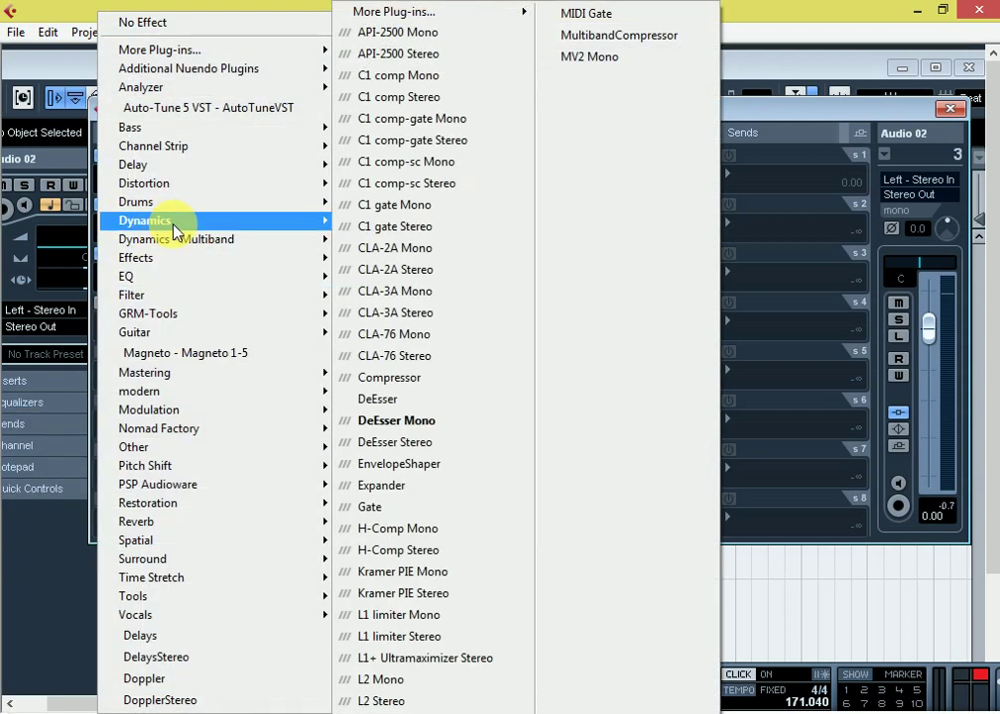
left_click(387, 421)
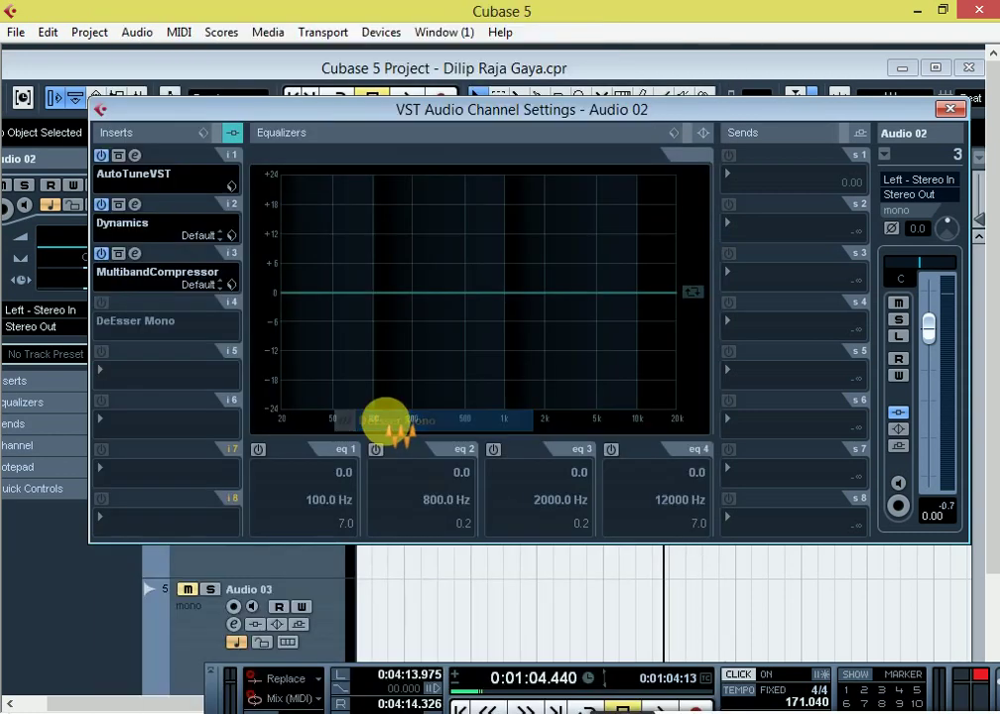
Step: Lower the DeEsser threshold to about -25.2 and audition the de-essed vocal
left_click_drag(180, 432, 511, 207)
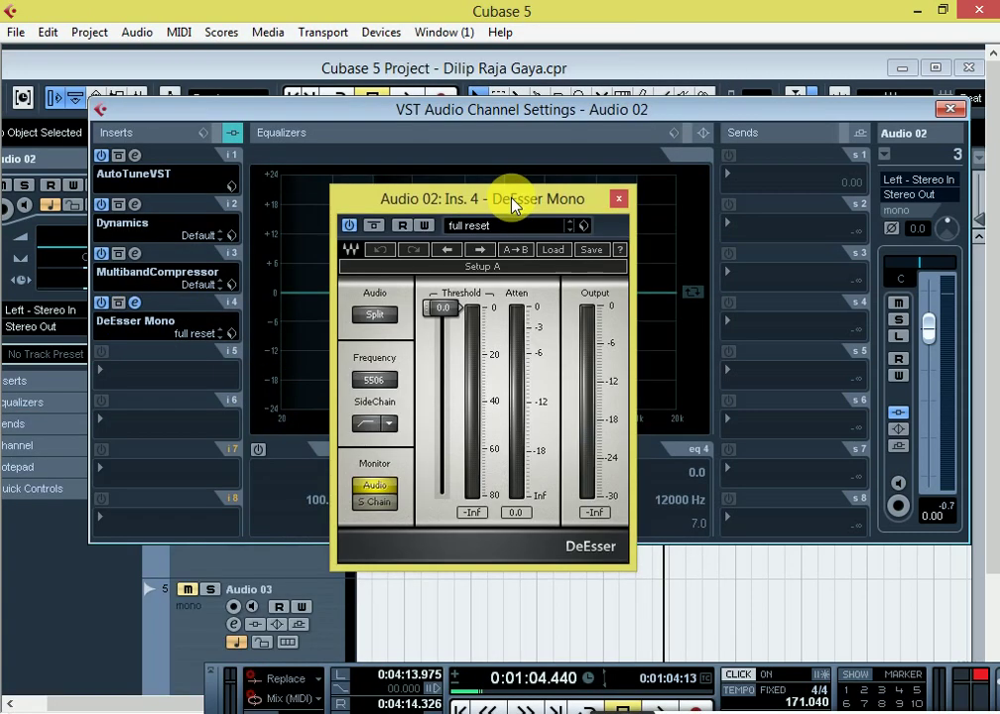
left_click_drag(441, 311, 443, 368)
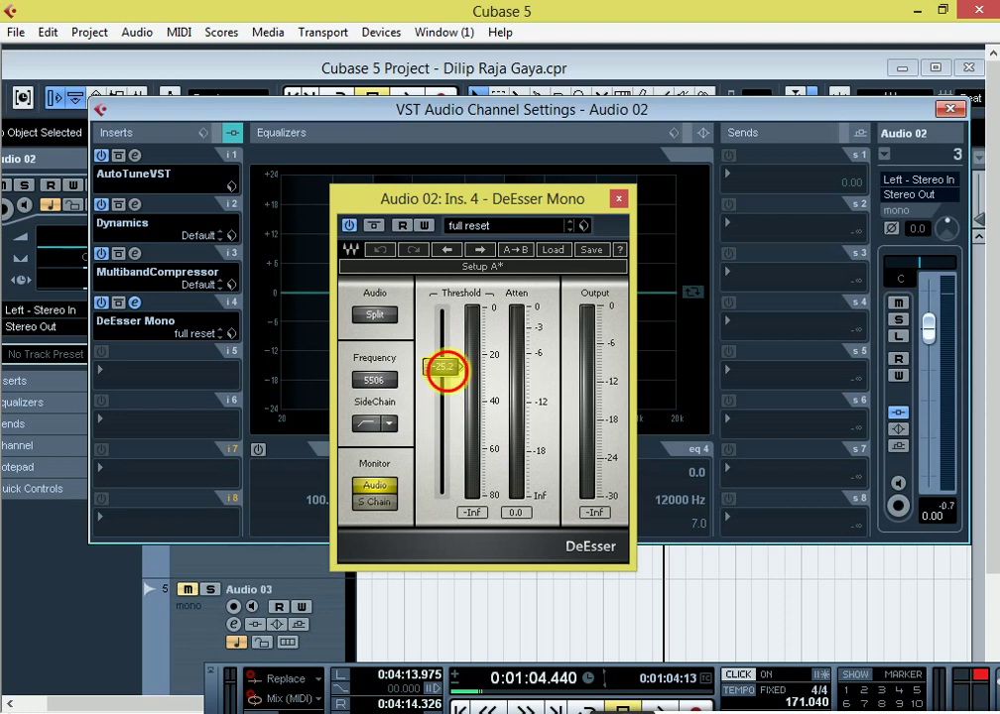
key("space")
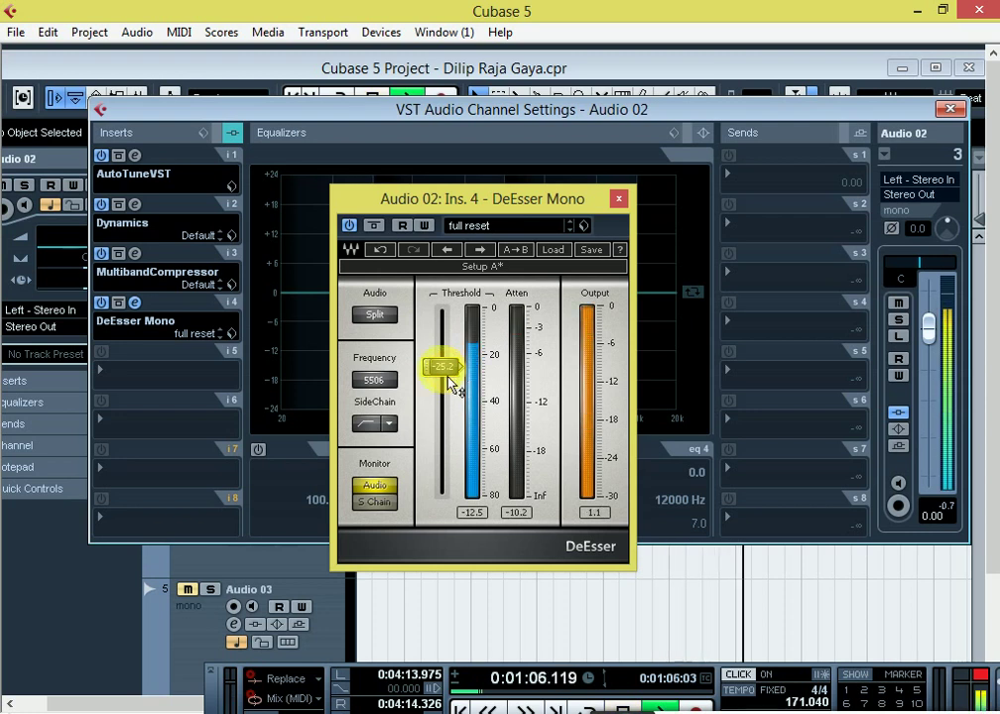
left_click(616, 197)
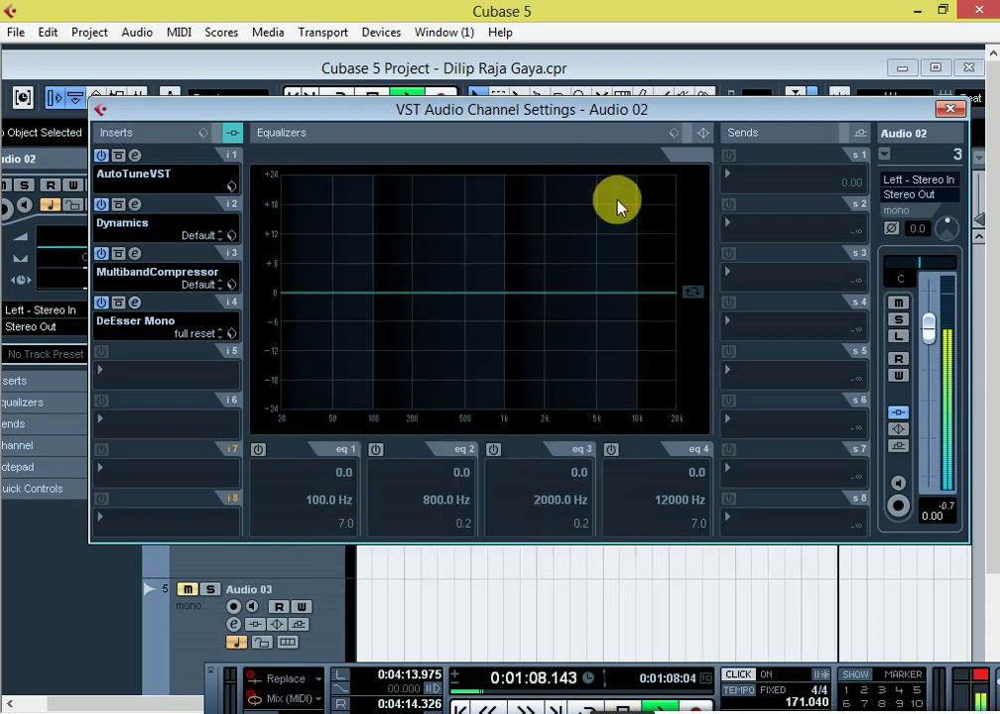
Step: Browse the plug-in menus for Audio 02's fifth insert without choosing one
left_click(139, 377)
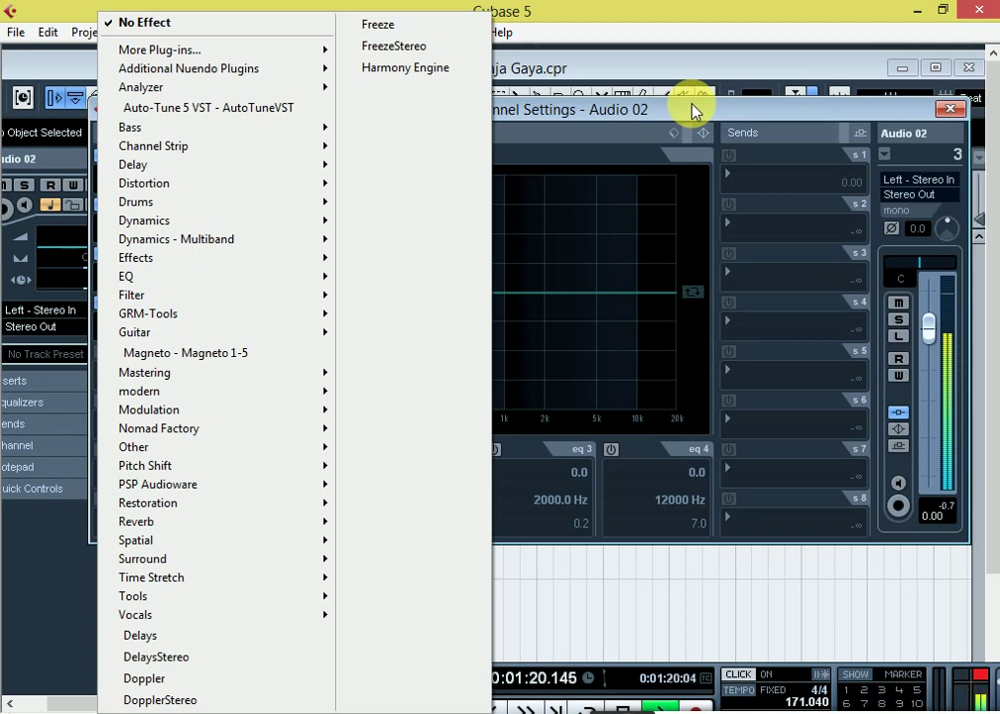
left_click(805, 110)
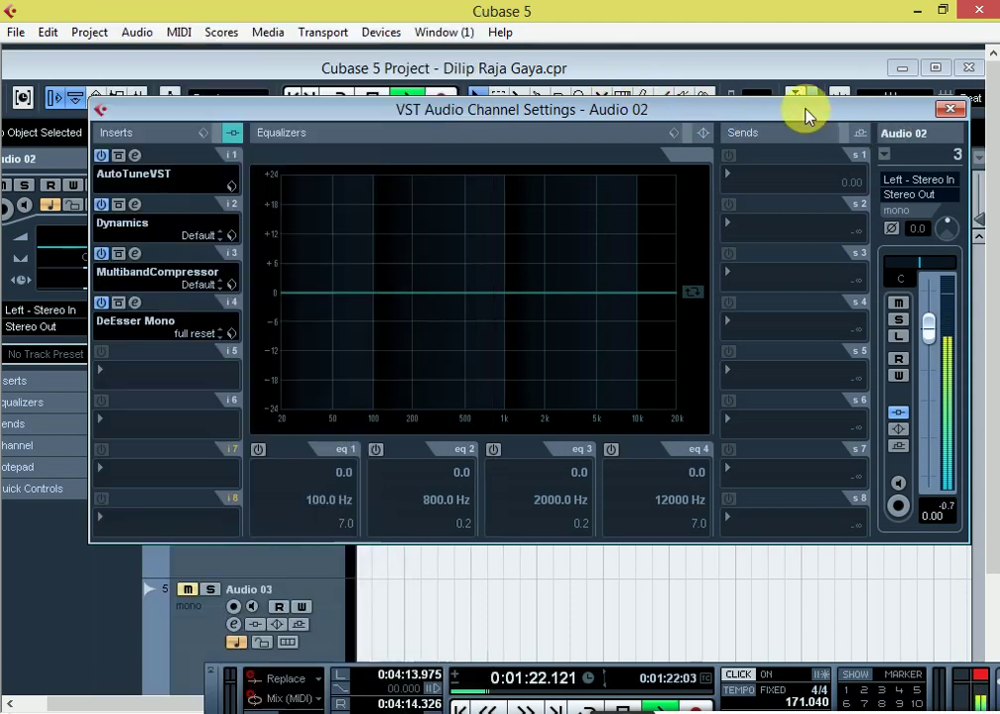
left_click(149, 371)
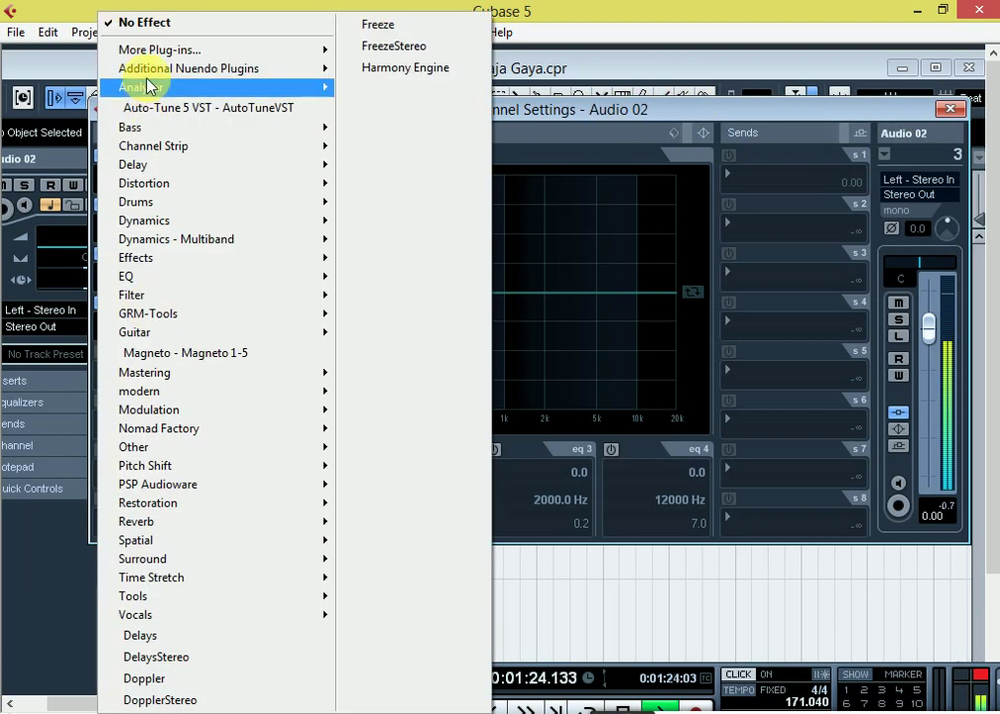
mouse_move(165, 73)
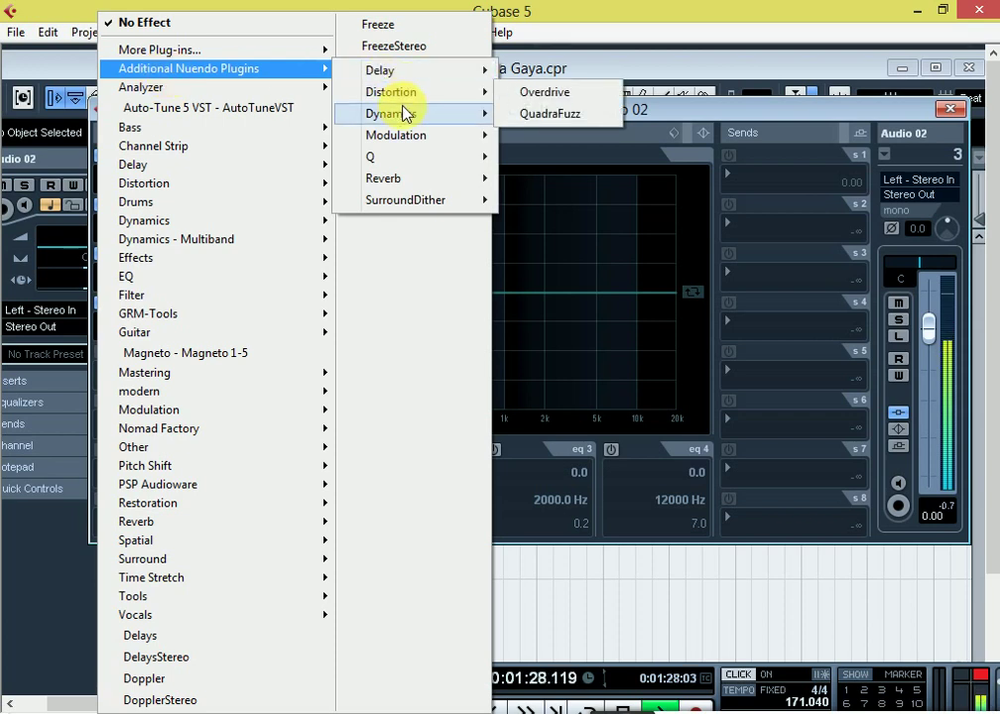
mouse_move(405, 114)
mouse_move(396, 142)
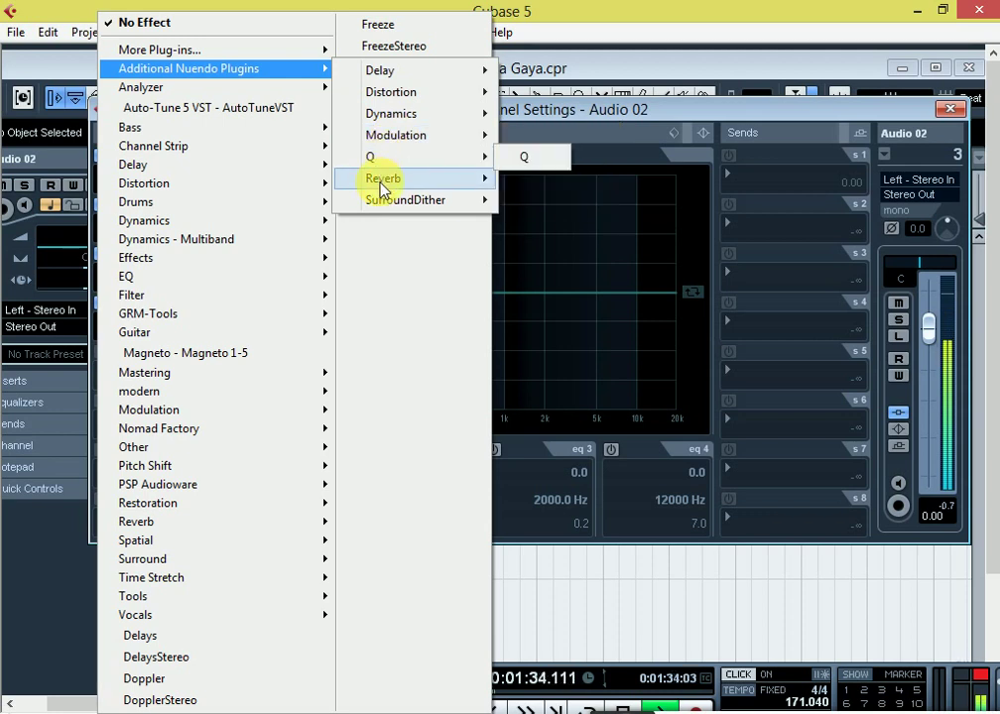
mouse_move(380, 181)
mouse_move(446, 200)
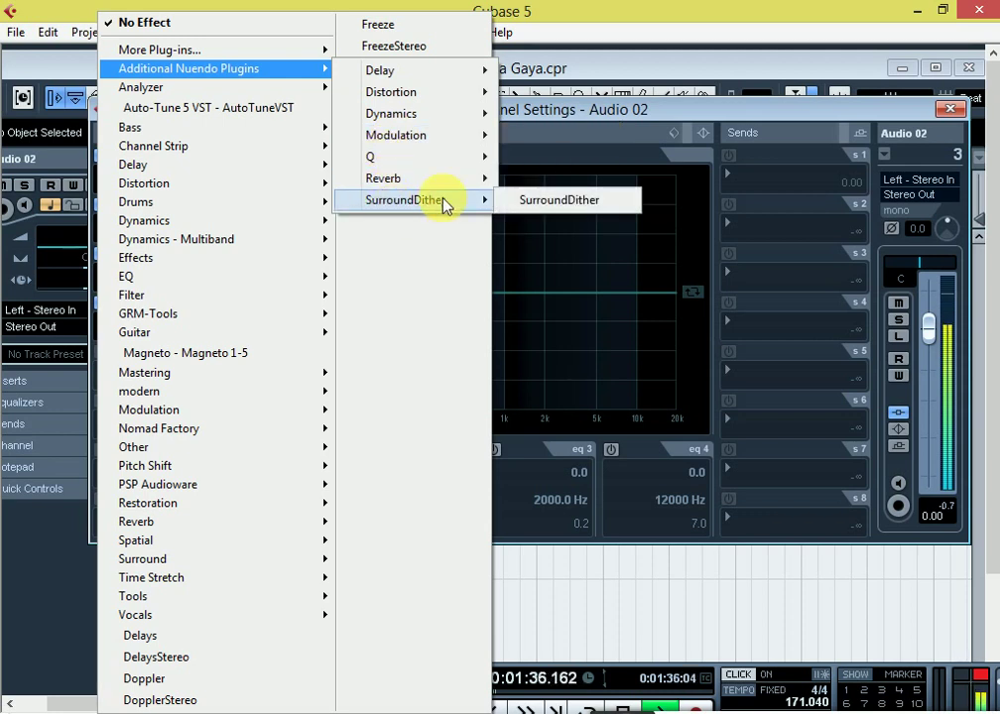
left_click(699, 112)
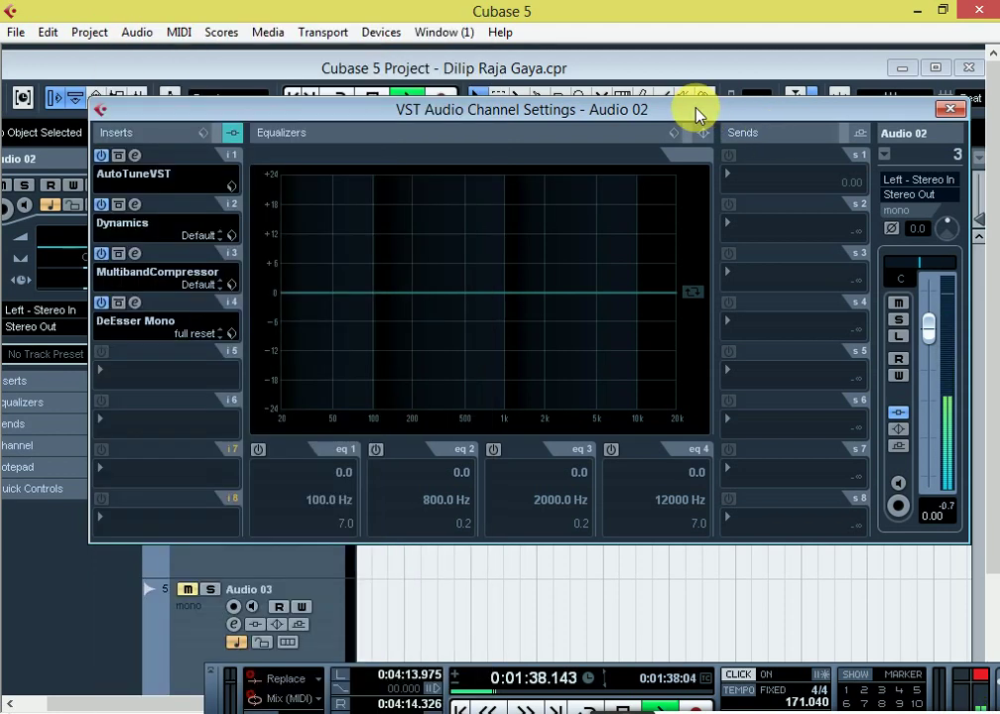
Step: Reopen insert slot 5's plug-in list and go to Additional Nuendo Plugins > Q
left_click(155, 375)
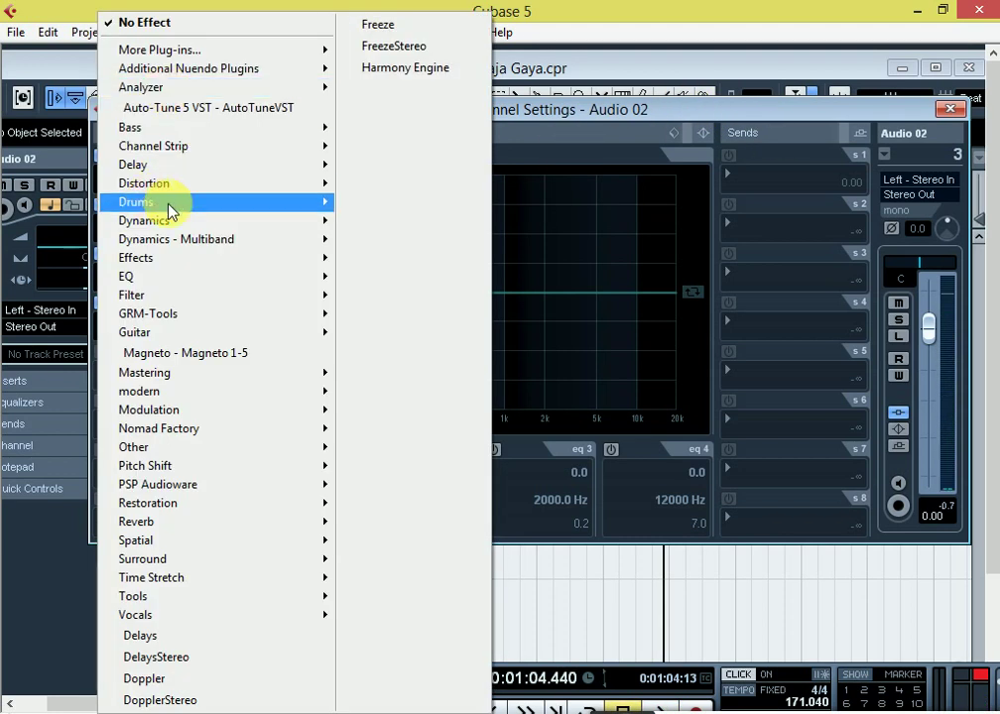
mouse_move(167, 222)
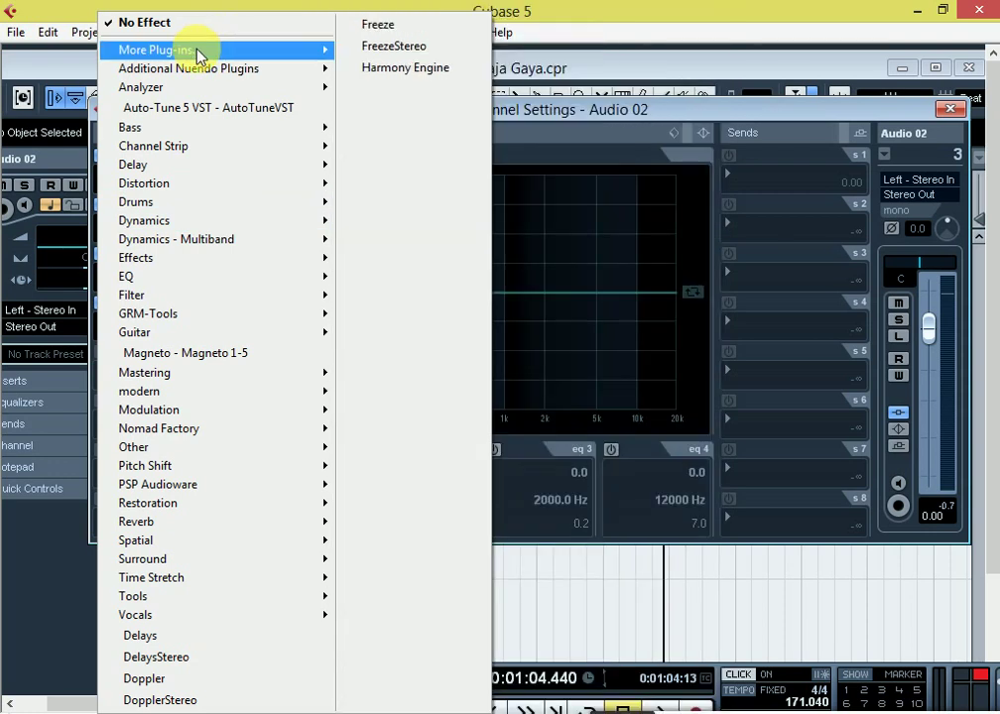
mouse_move(194, 67)
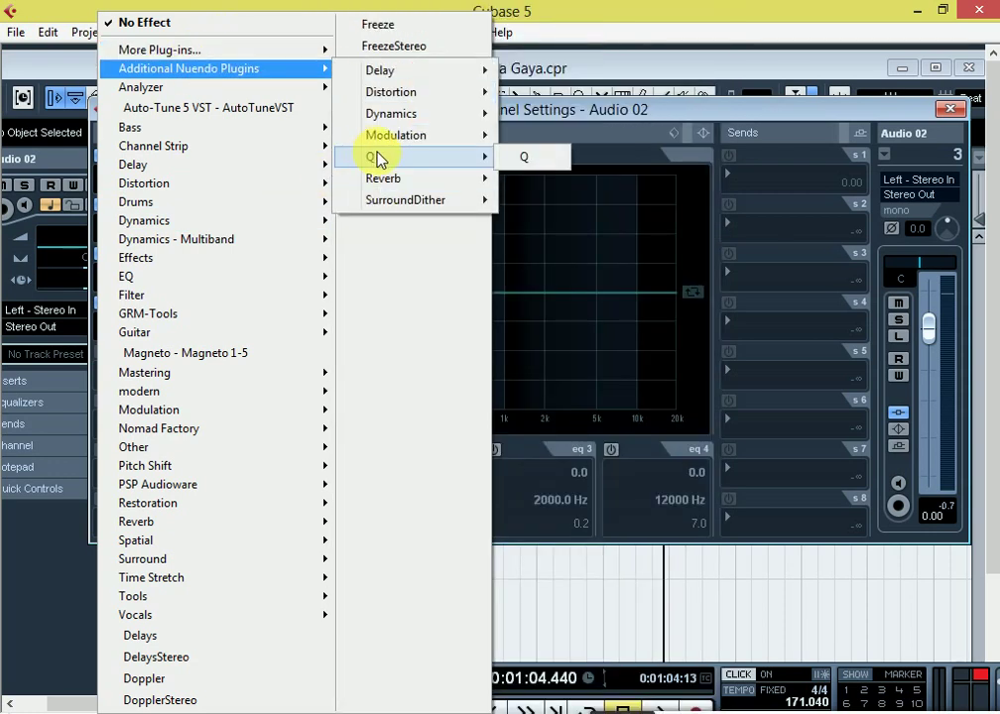
Step: Load the Q equaliser into insert 5, set its output to 4.0 dB, and audition the vocal
left_click(544, 169)
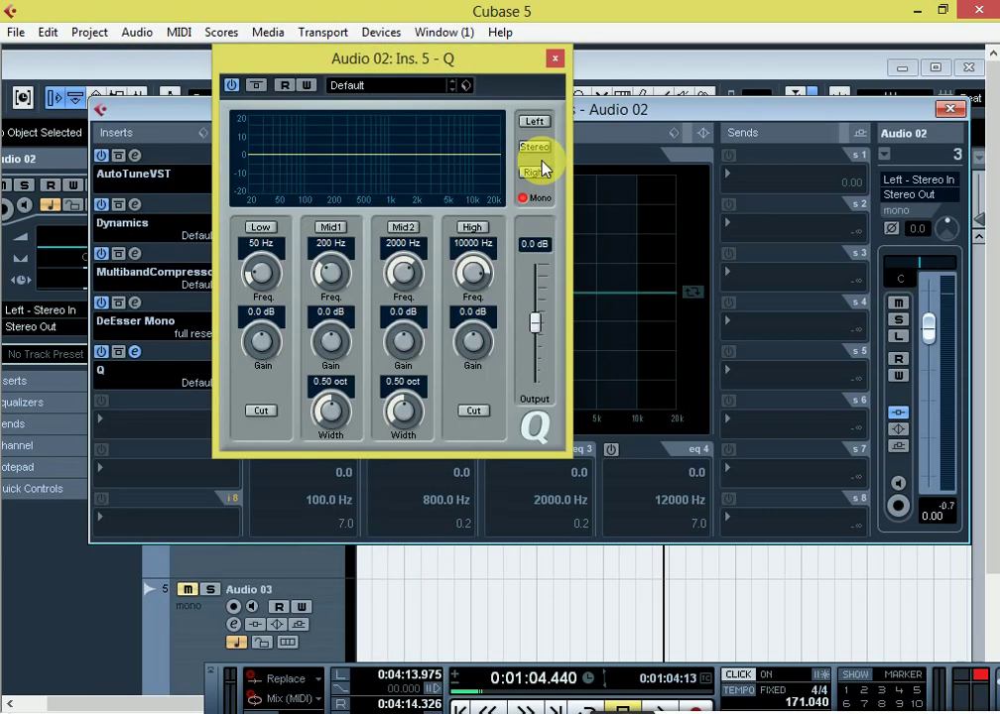
left_click(533, 245)
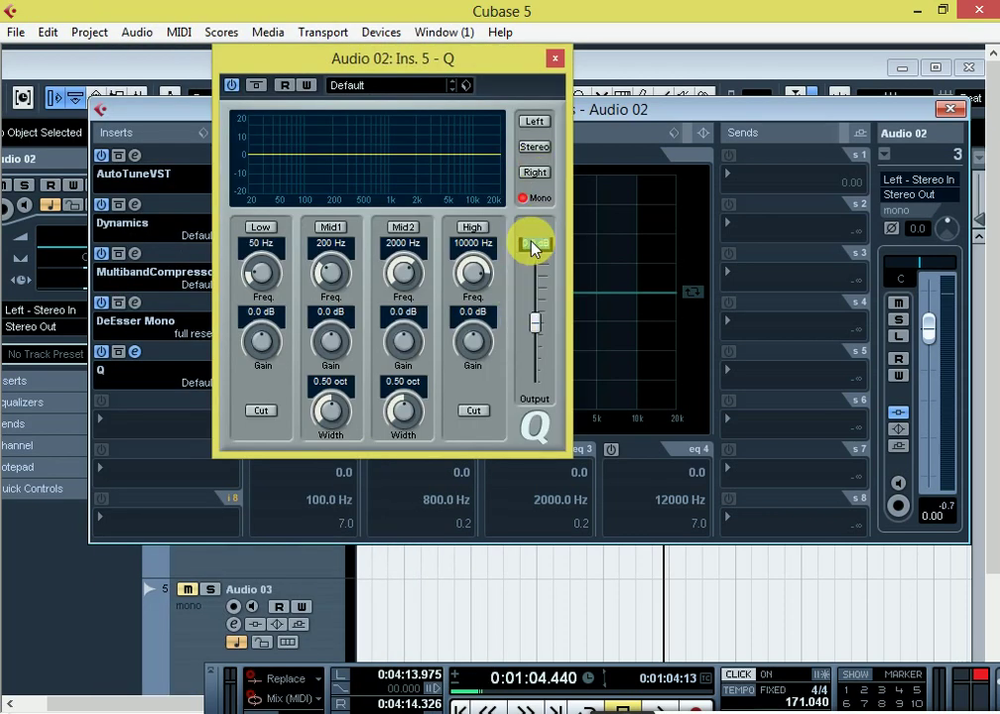
type("4")
key("Return")
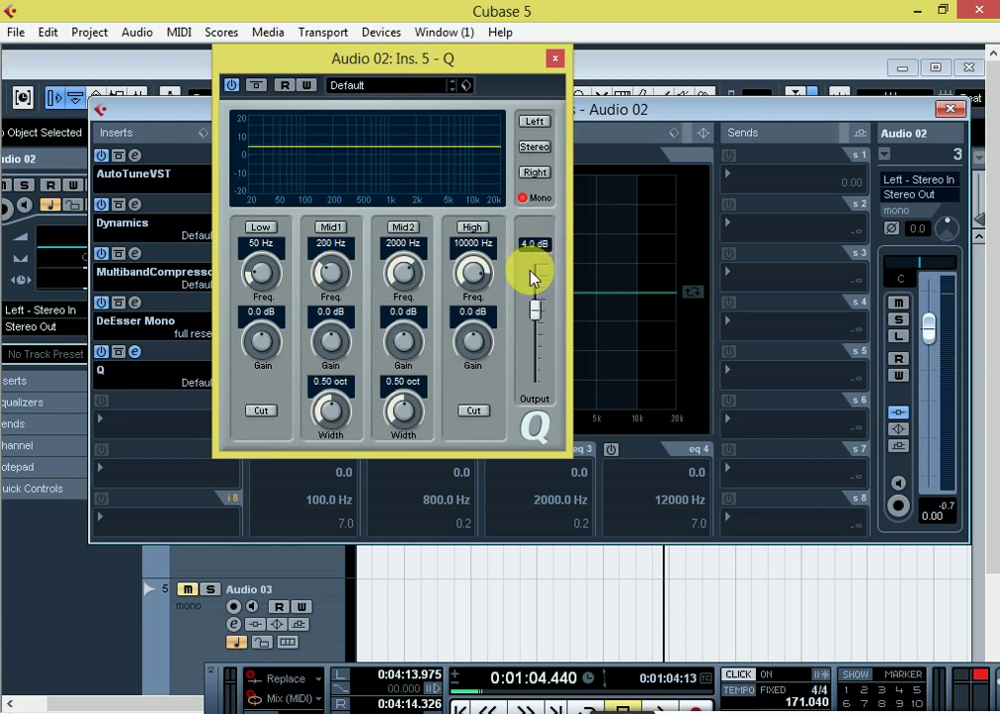
key("space")
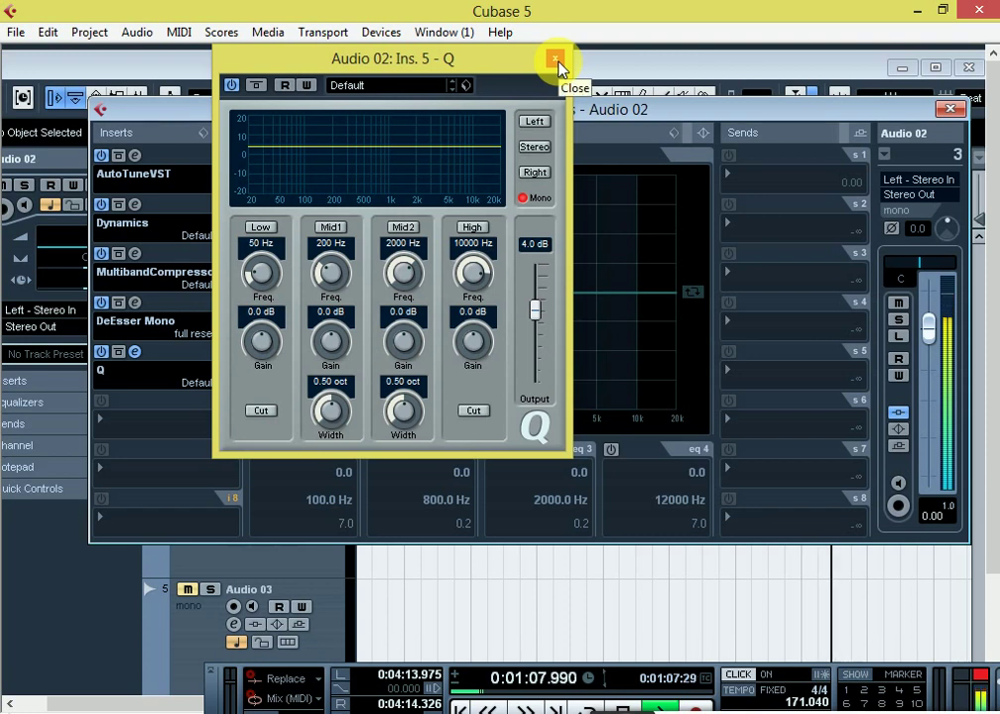
left_click(557, 61)
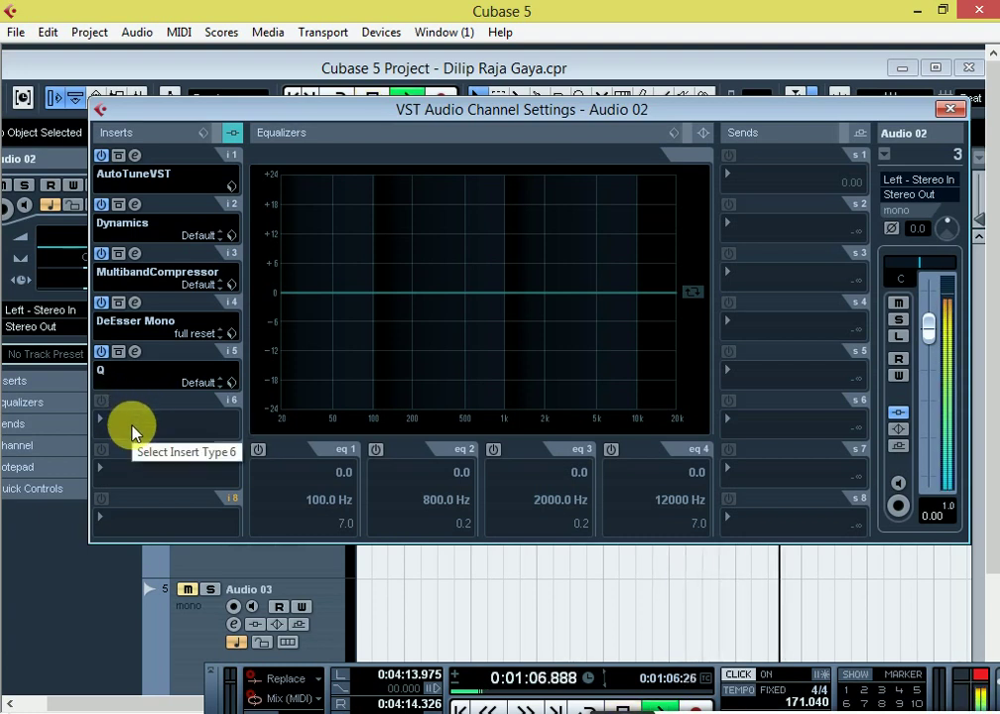
Step: Load Reverb A into Audio 02's sixth insert and lower its wet mix to 16
left_click(132, 427)
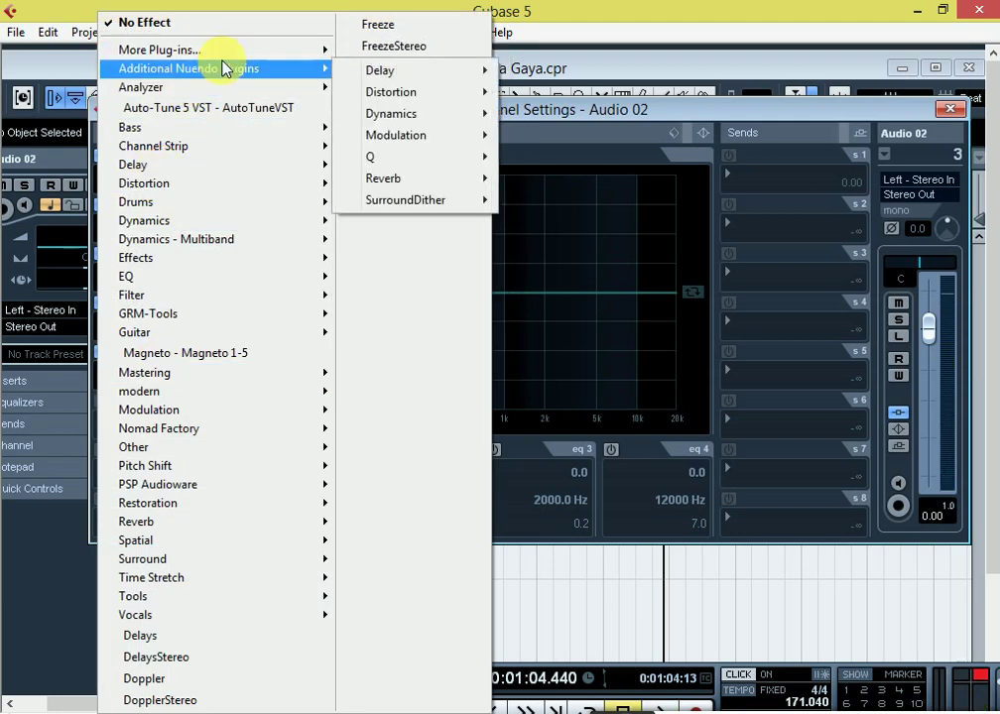
mouse_move(395, 187)
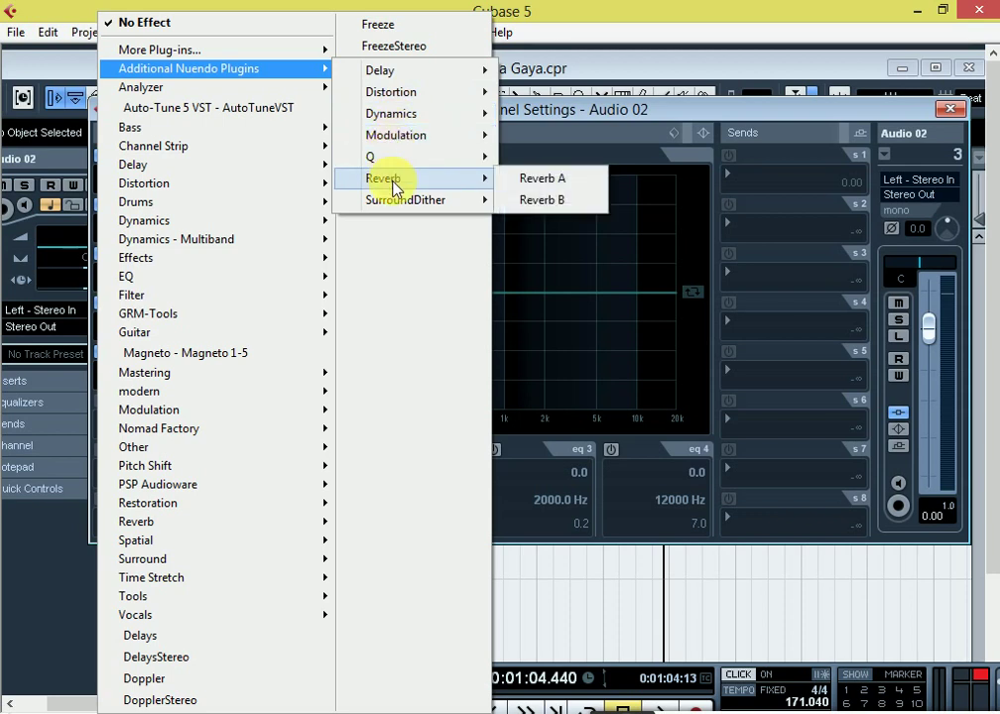
left_click(561, 179)
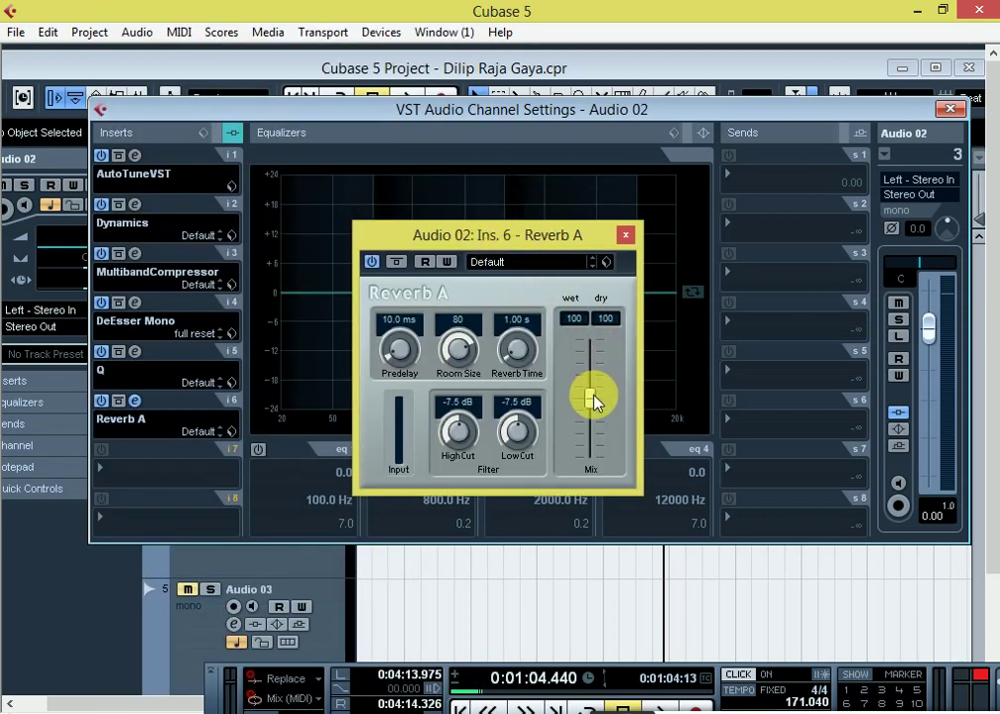
left_click_drag(593, 396, 595, 364)
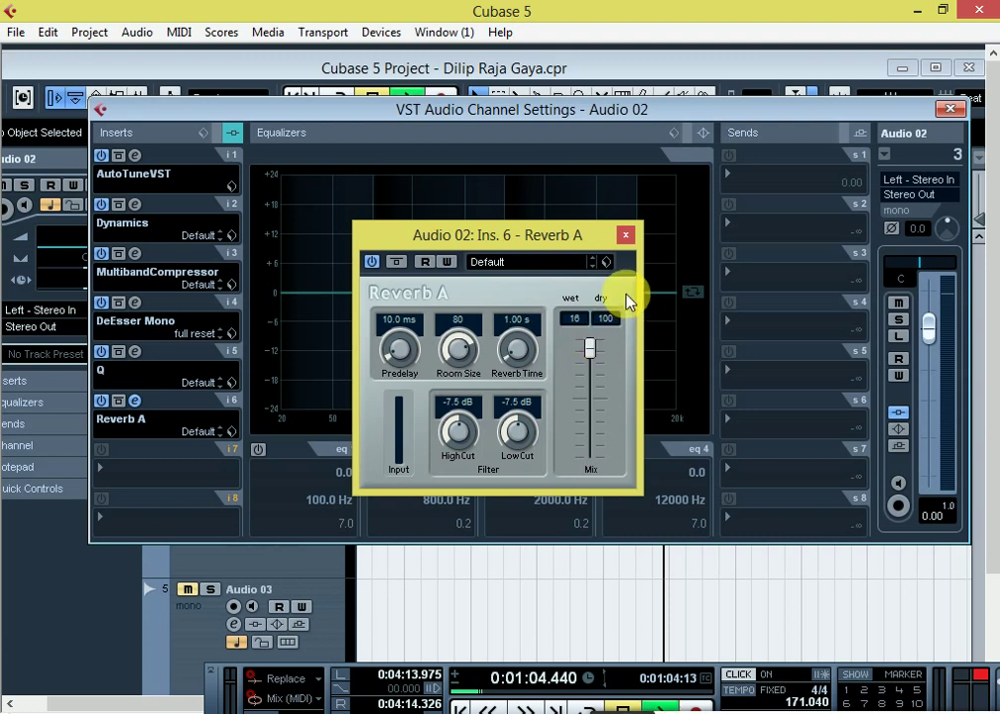
Step: Audition the reverb during playback, then close the Reverb A window and stop playback
key("space")
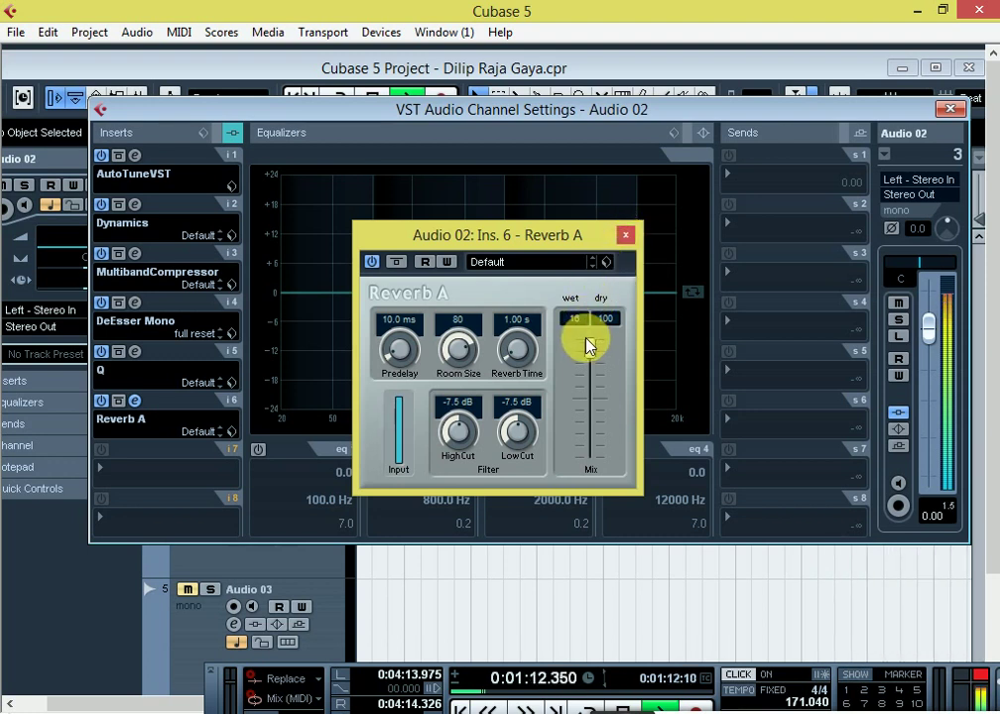
left_click(527, 264)
left_click(583, 268)
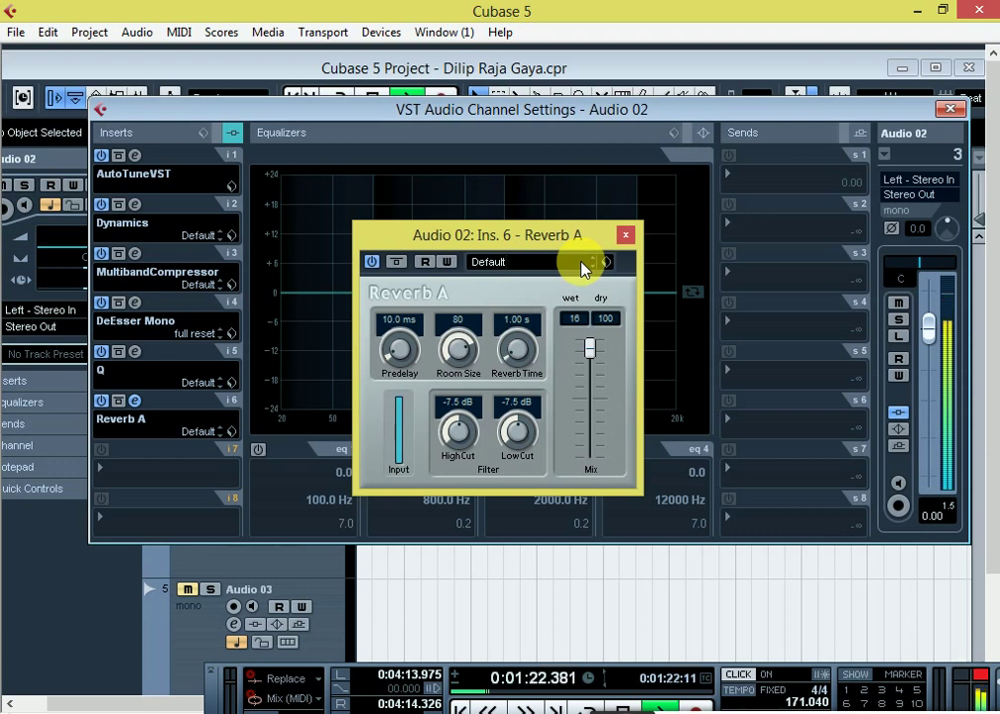
left_click(625, 236)
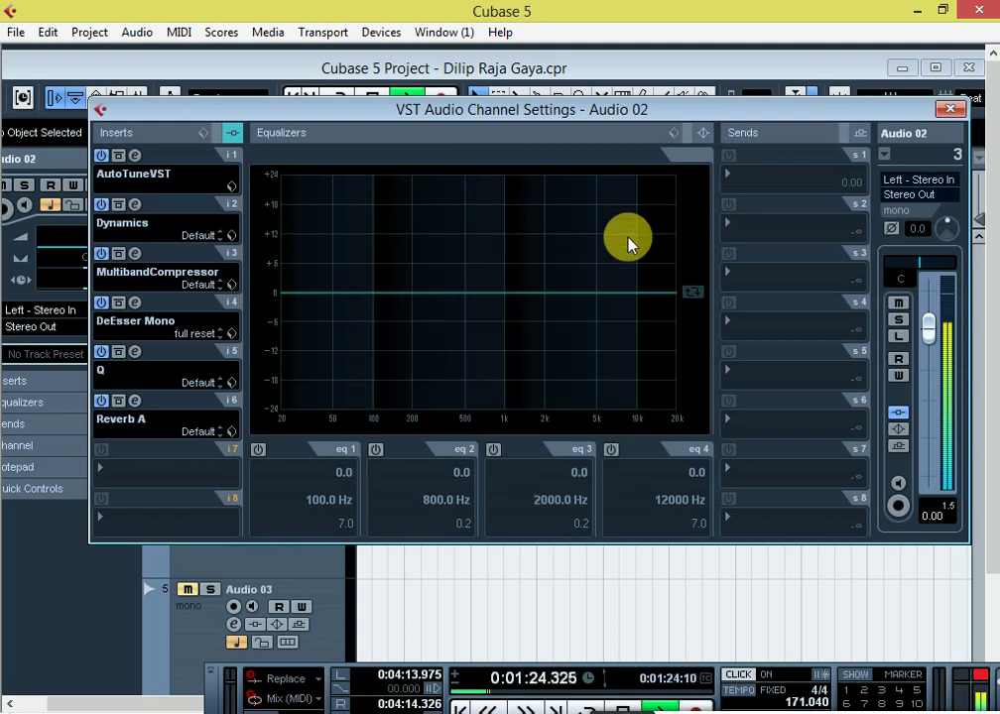
key("space")
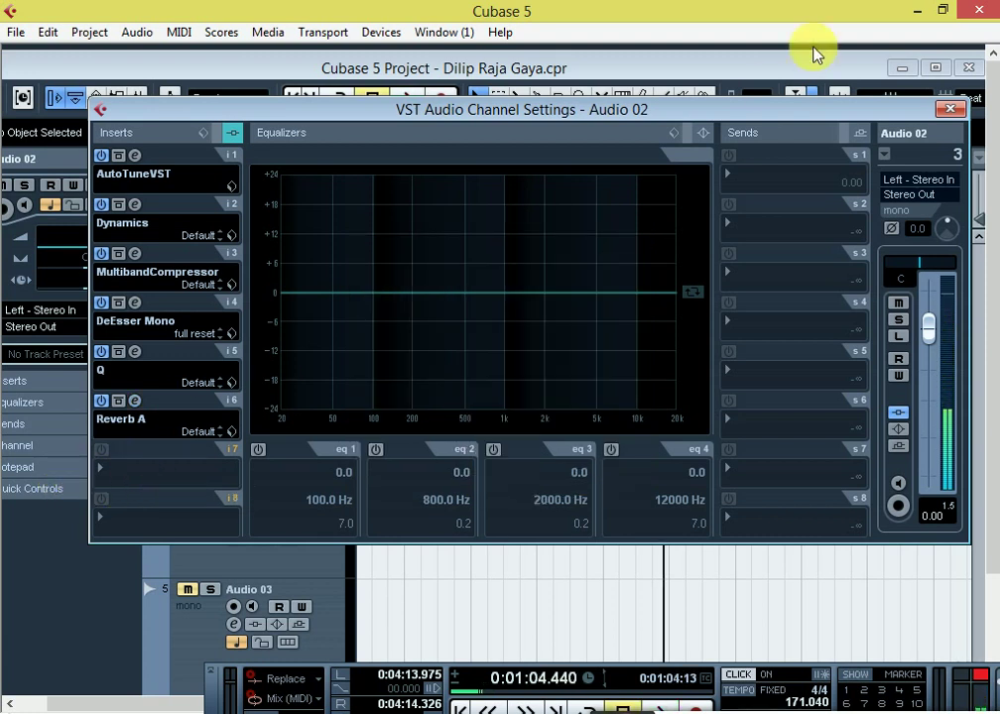
Step: Close Audio 02's channel settings and add a stereo FX channel track loaded with PingPongDelay
left_click(950, 108)
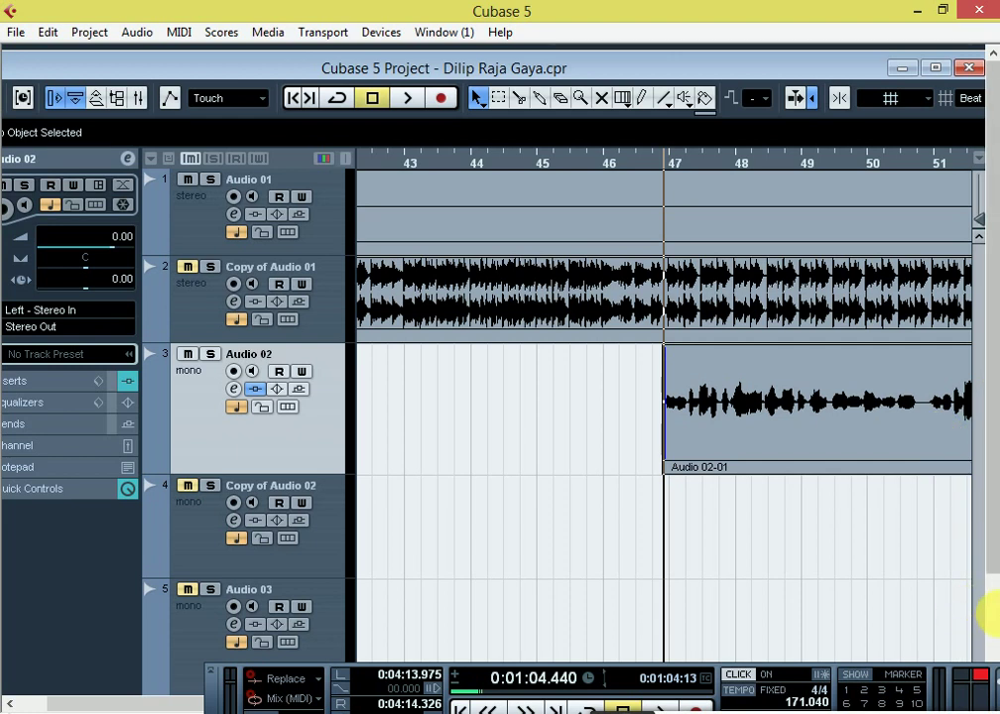
scroll(982, 602, "down", 3)
right_click(246, 617)
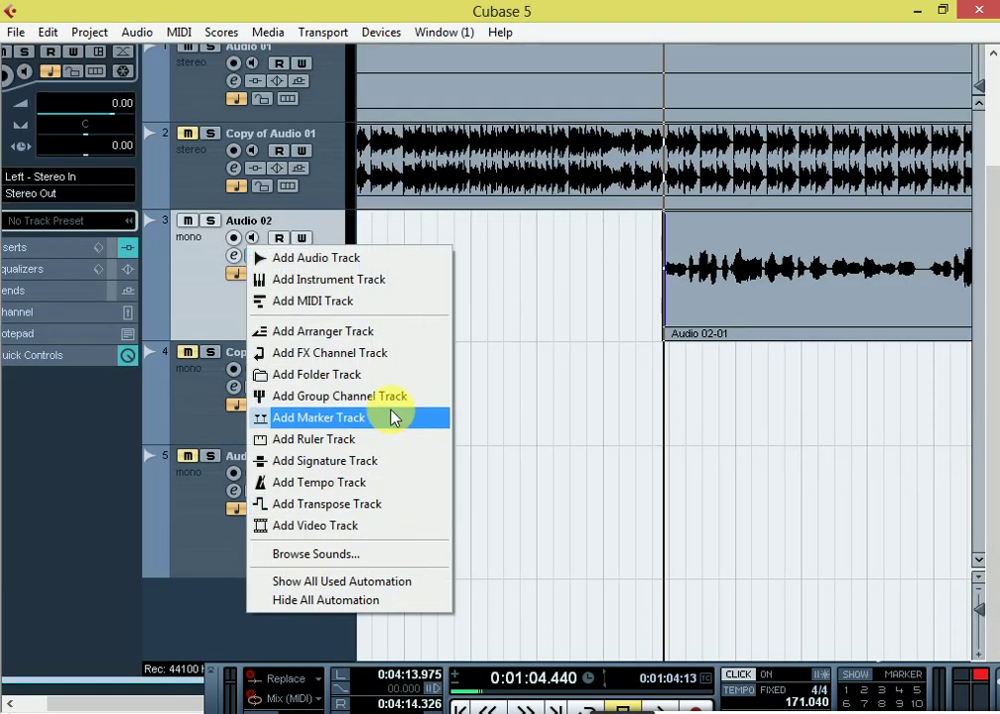
left_click(329, 354)
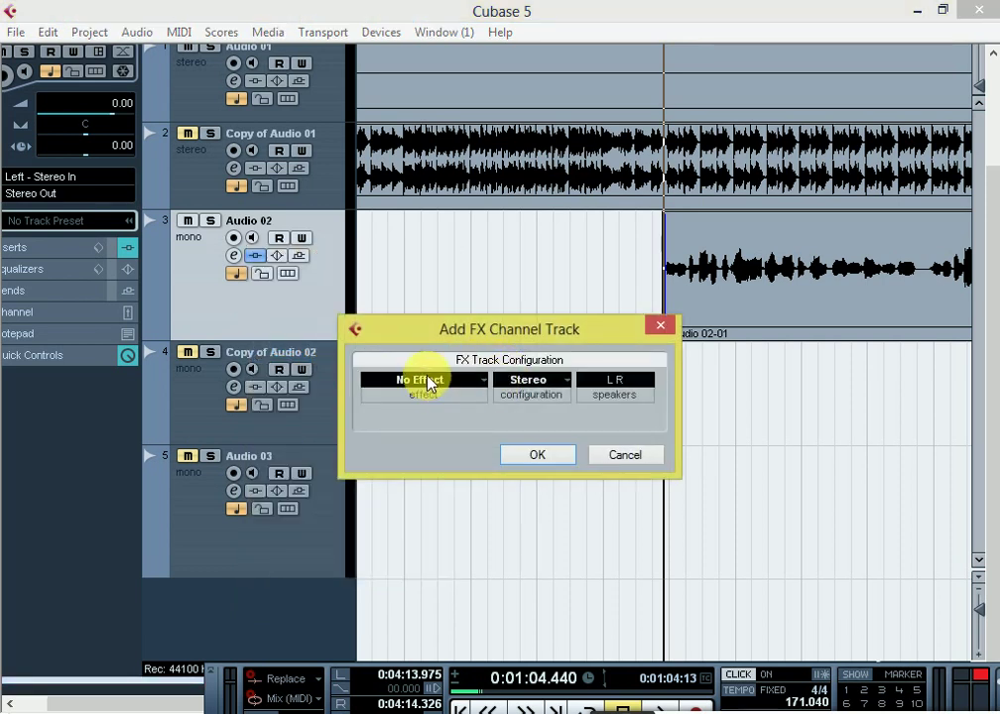
left_click(428, 385)
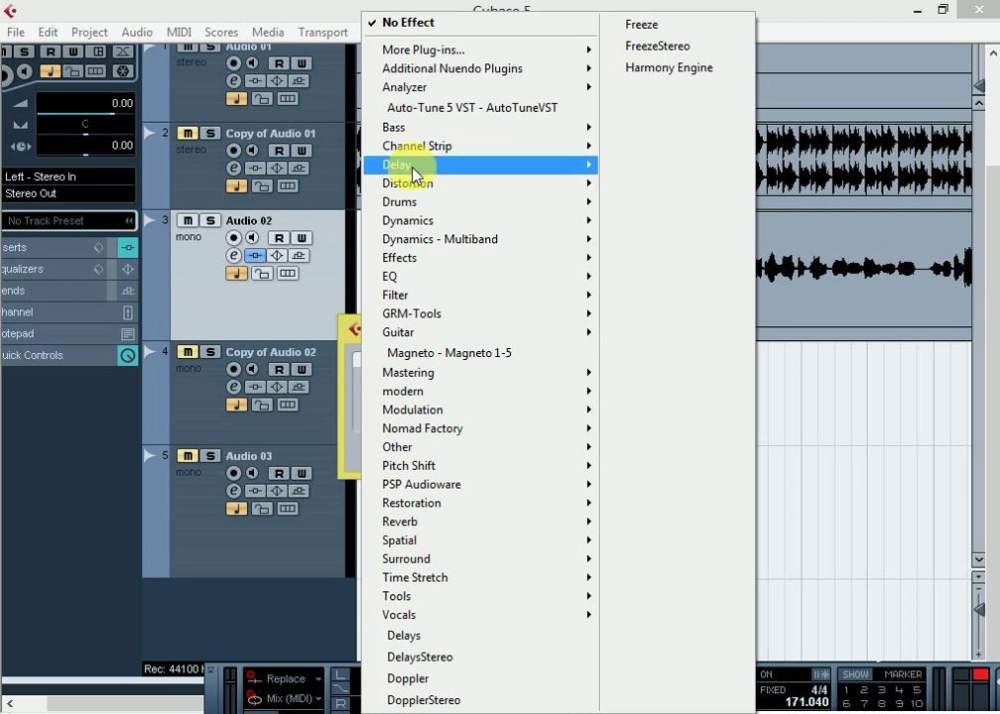
mouse_move(412, 171)
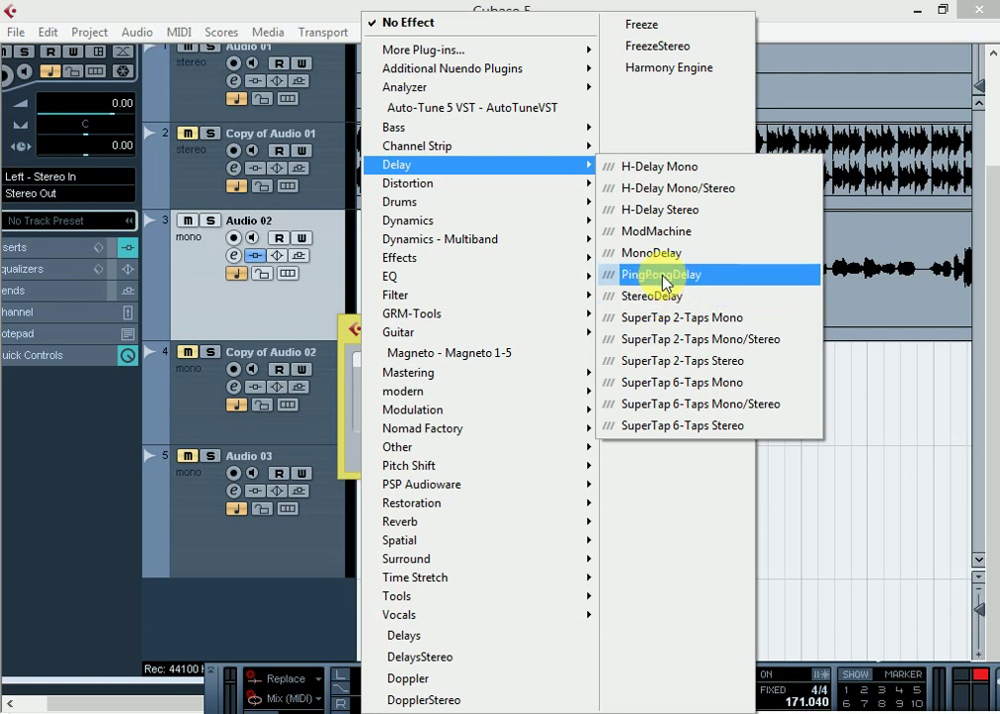
left_click(657, 276)
left_click(536, 457)
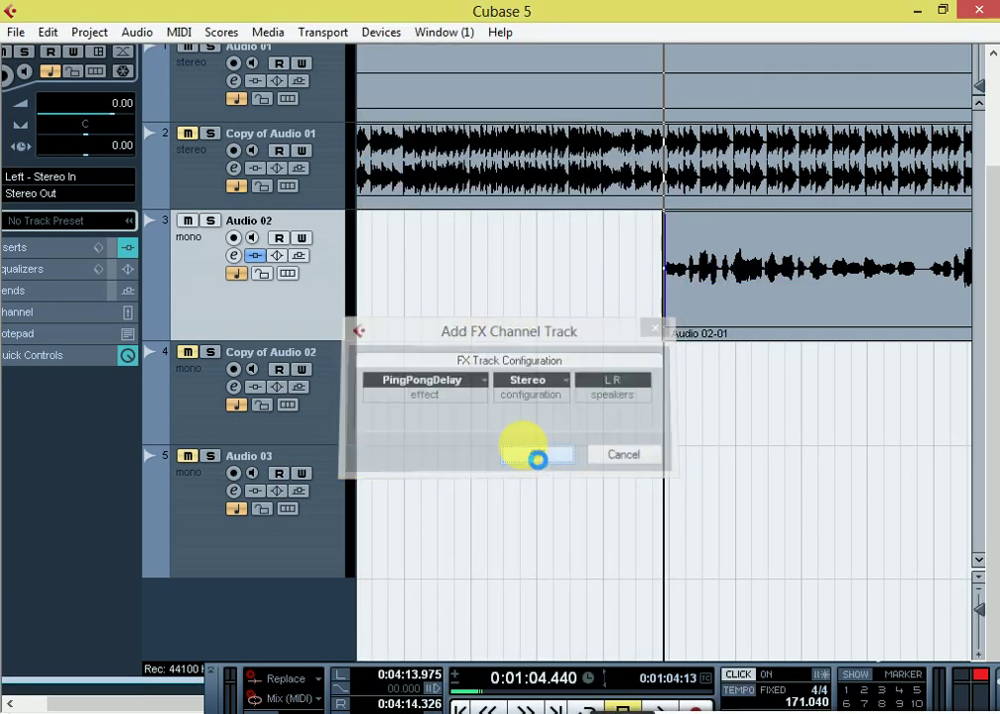
Step: Move the PingPongDelay window over the tracks and set its Delay to 260
left_click_drag(643, 476, 513, 168)
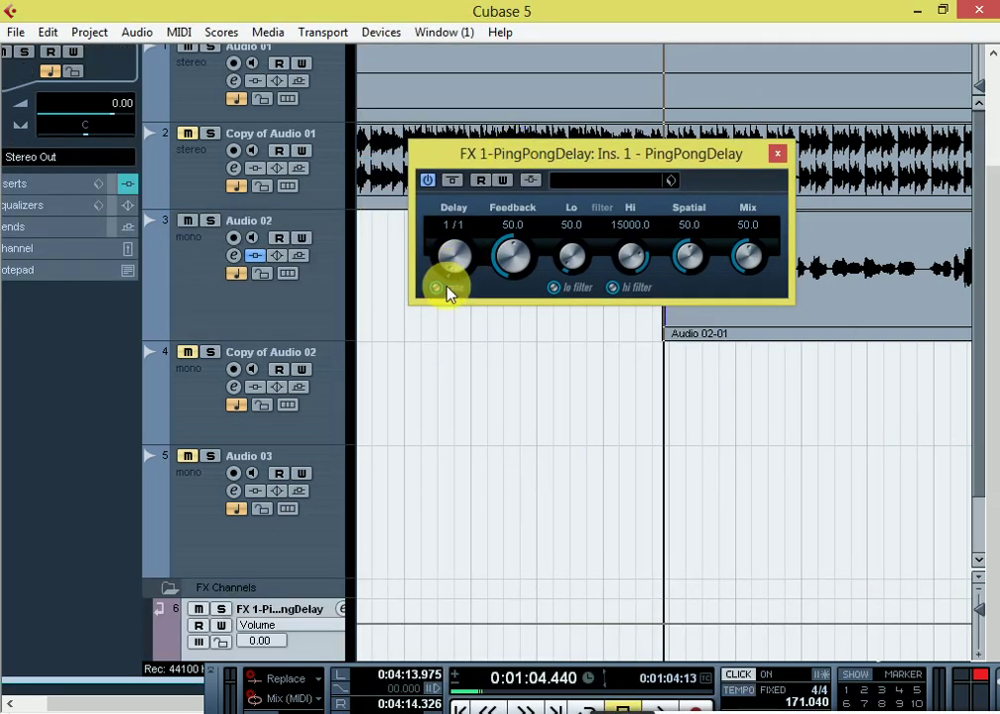
left_click(456, 226)
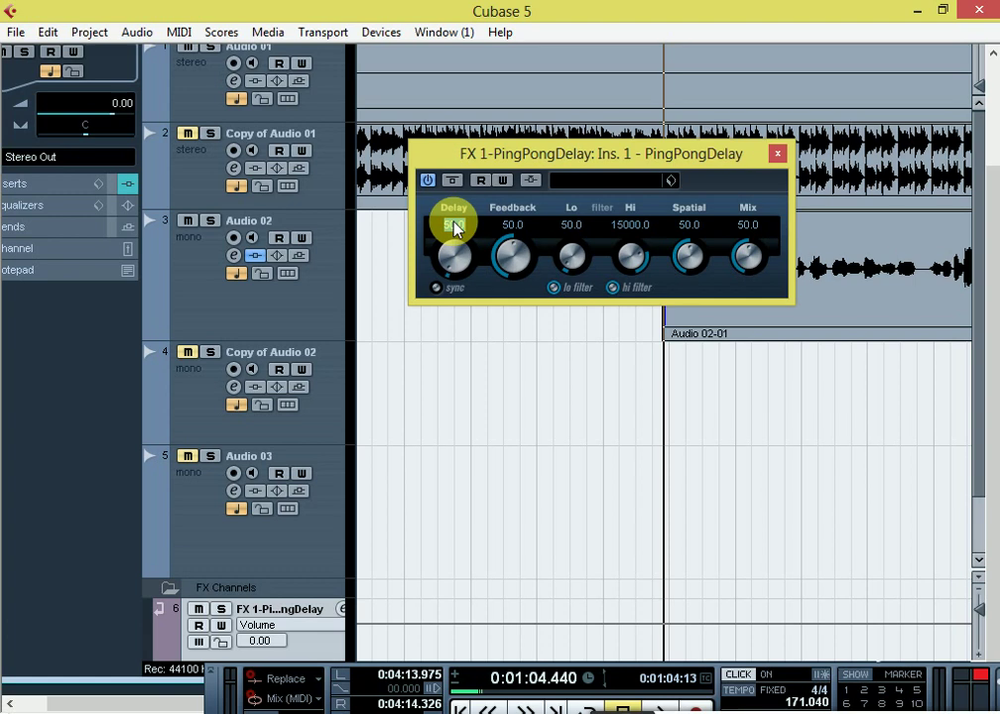
type("2.6")
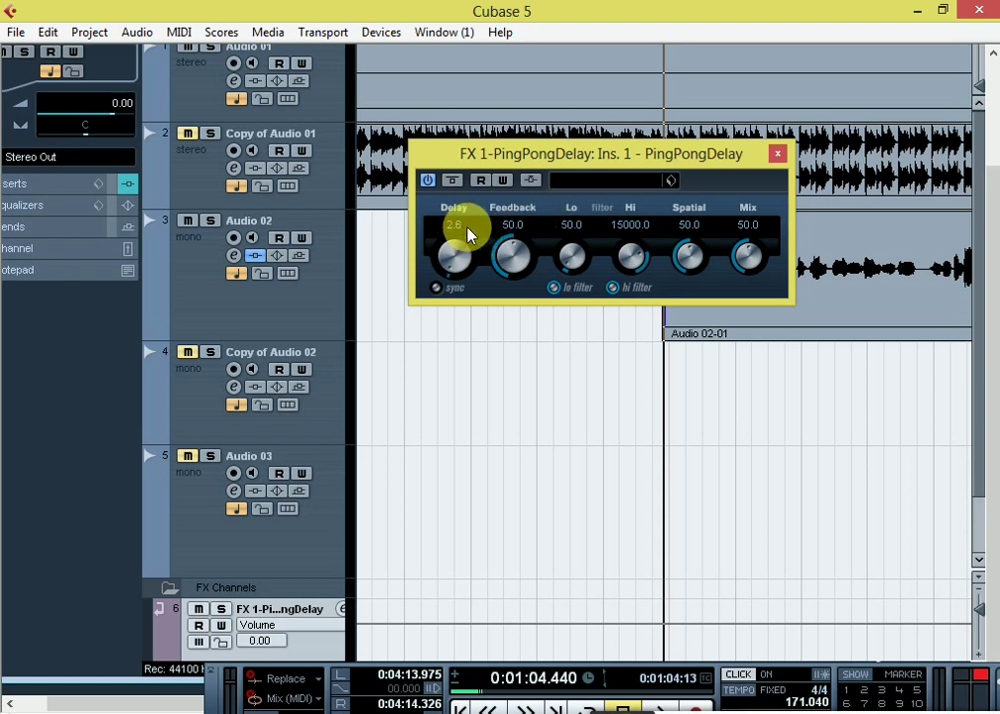
left_click(466, 224)
type("2")
type("60")
Step: Set the PingPongDelay Feedback to 35 and Mix to 30
type("35")
key("Return")
left_click(742, 229)
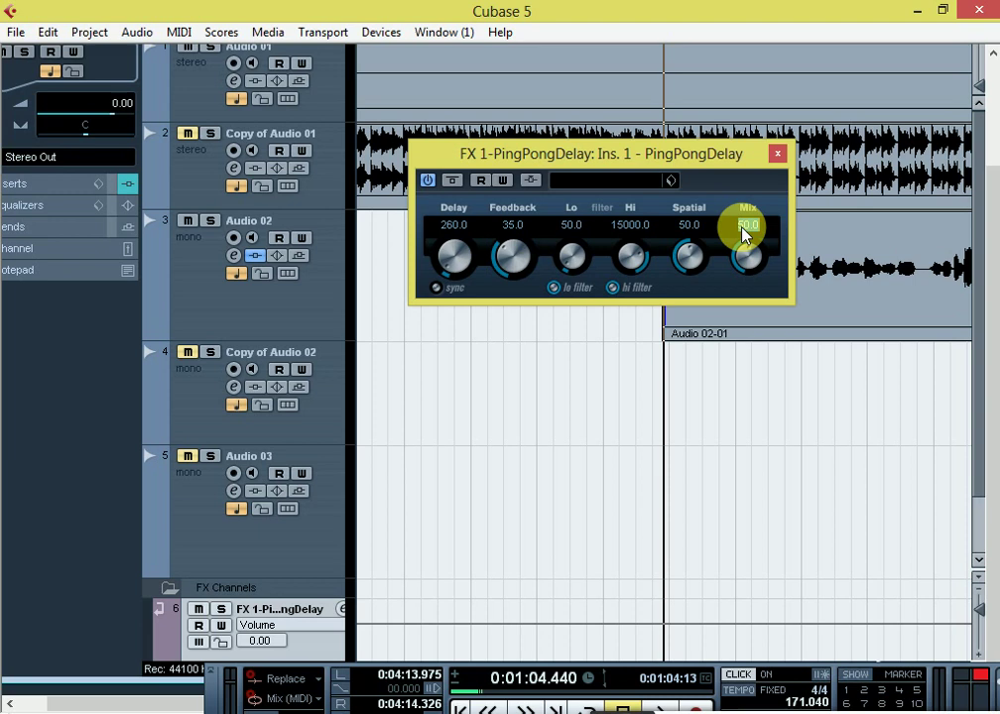
type("3")
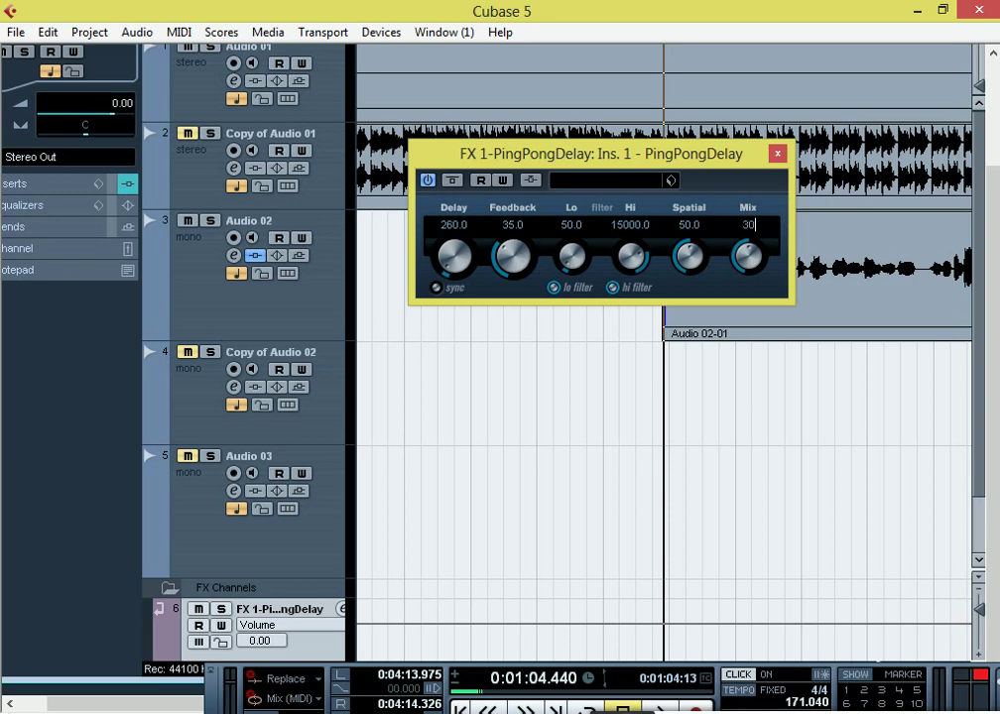
type("0")
key("Return")
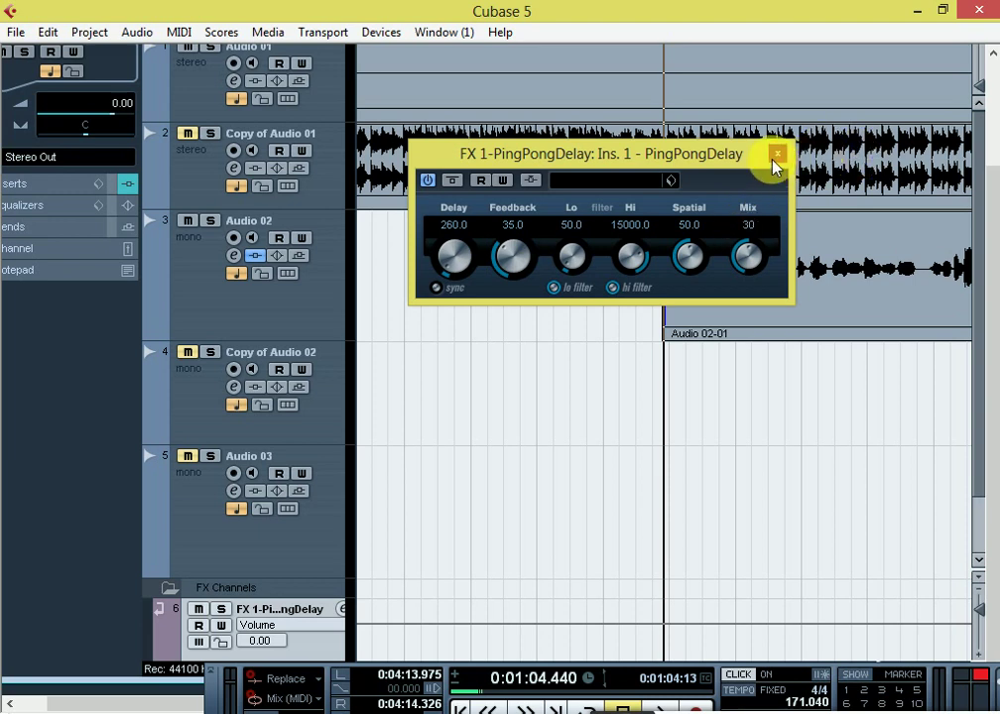
Step: Route Audio 02's first send to FX 1-PingPongDelay and switch the send on
left_click(774, 157)
left_click(175, 315)
left_click(234, 256)
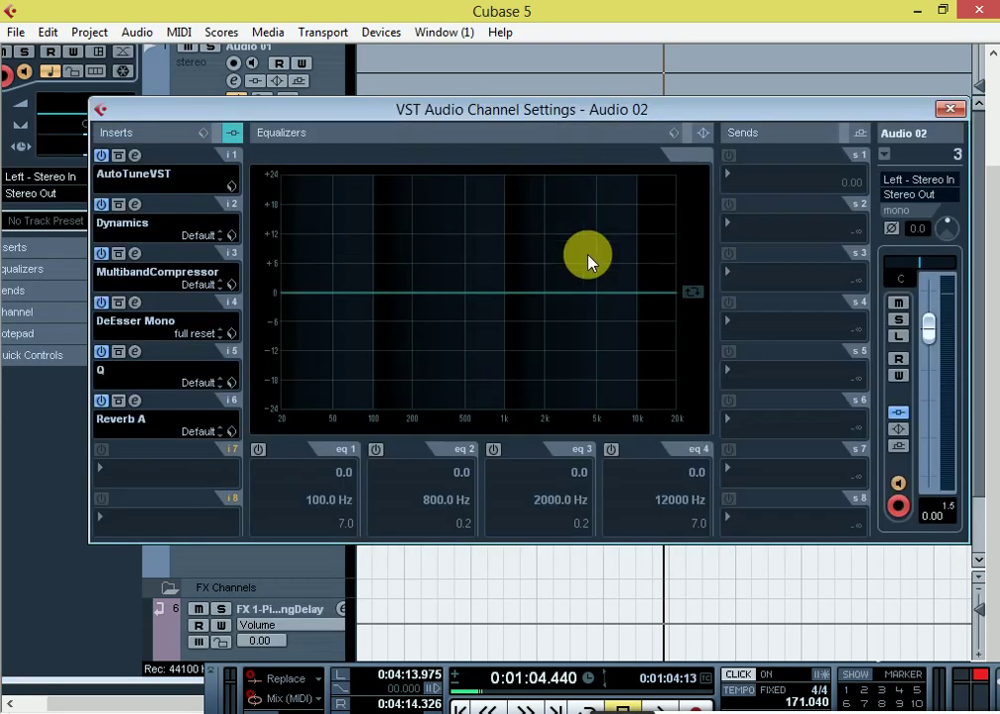
left_click(724, 169)
left_click(791, 224)
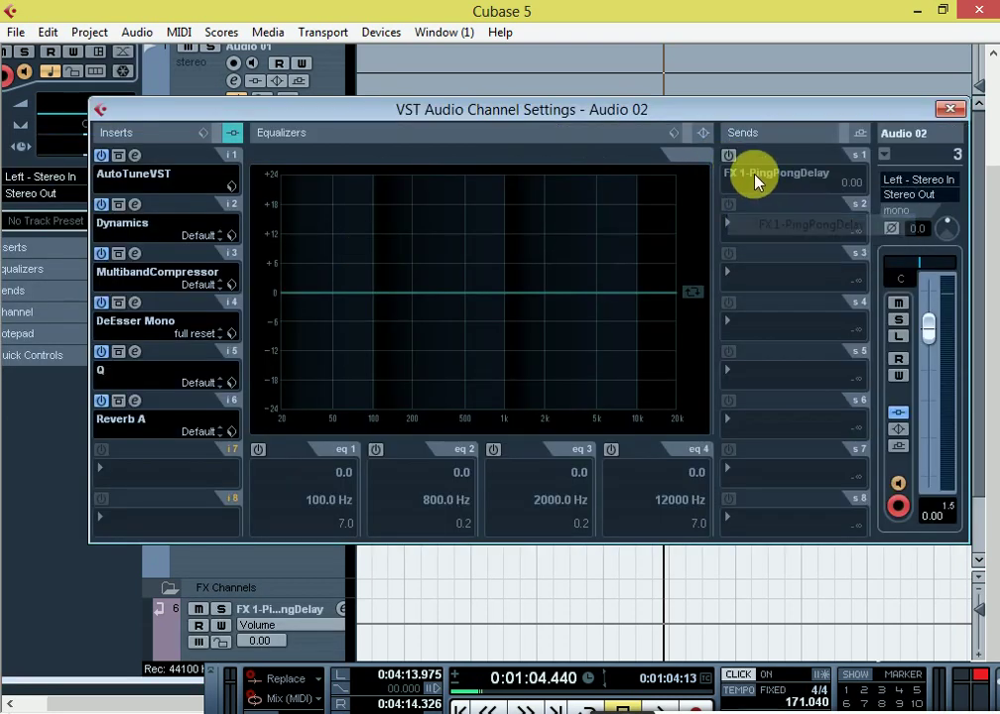
left_click(730, 156)
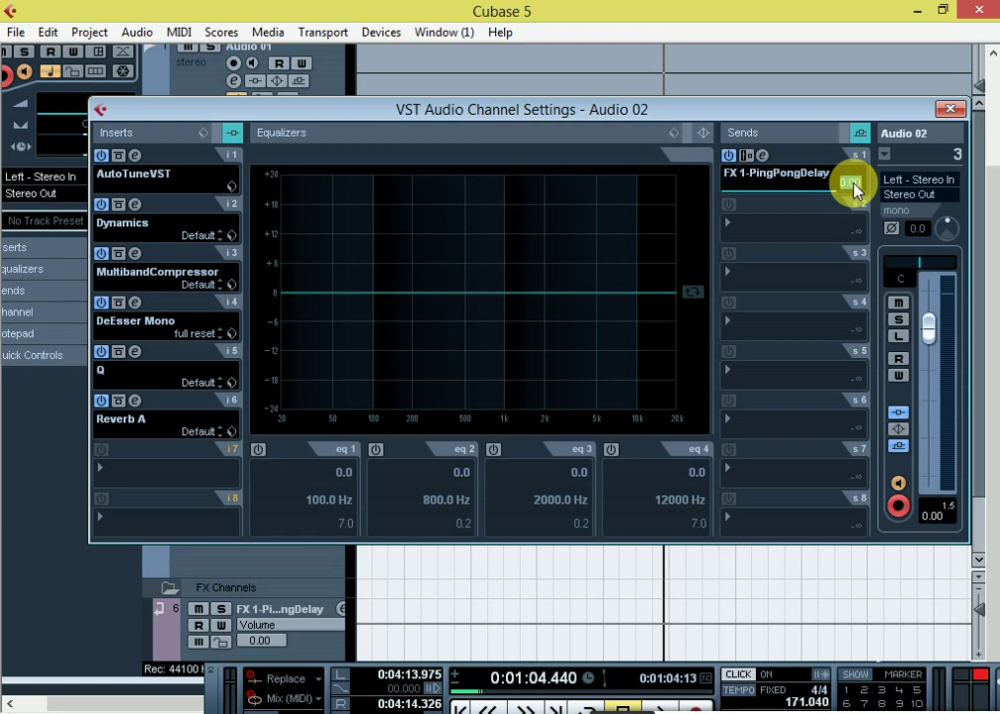
Step: Set the send level to -6.32 dB and close the channel settings
key("BackSpace")
type("-6.32")
key("Return")
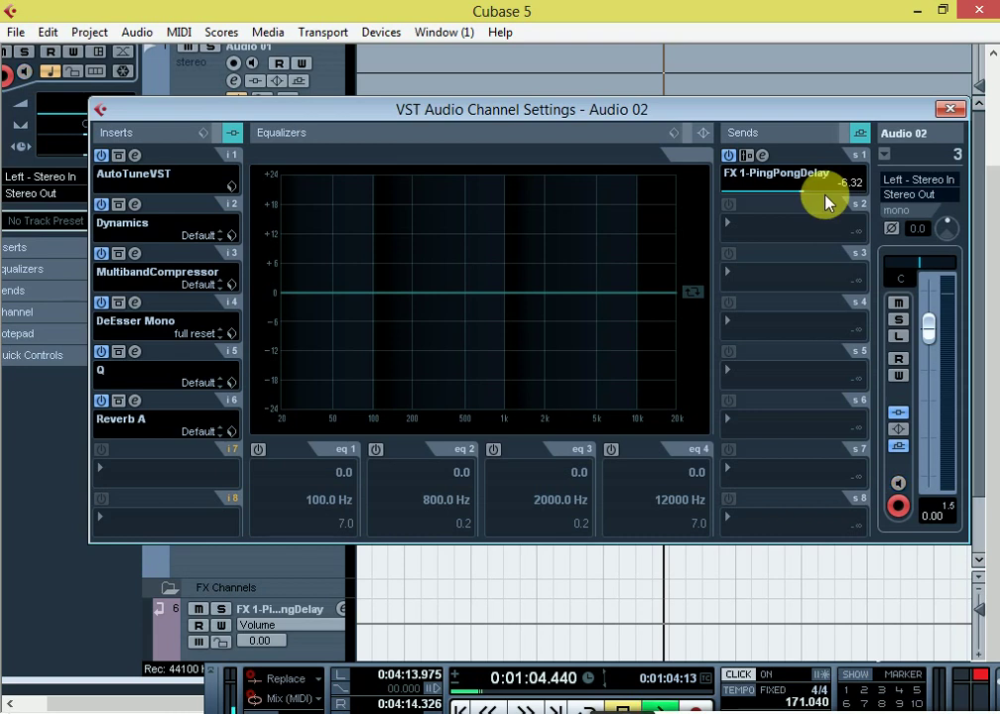
left_click(950, 111)
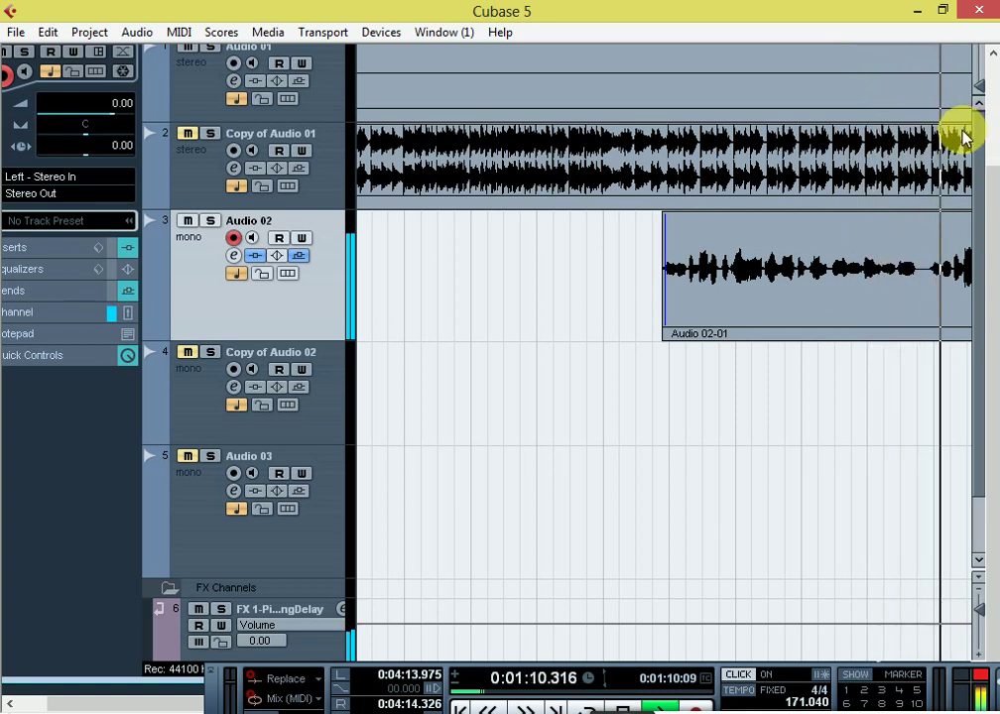
Step: Open Audio 02's channel settings and briefly bypass Reverb A to compare the sound
left_click(185, 157)
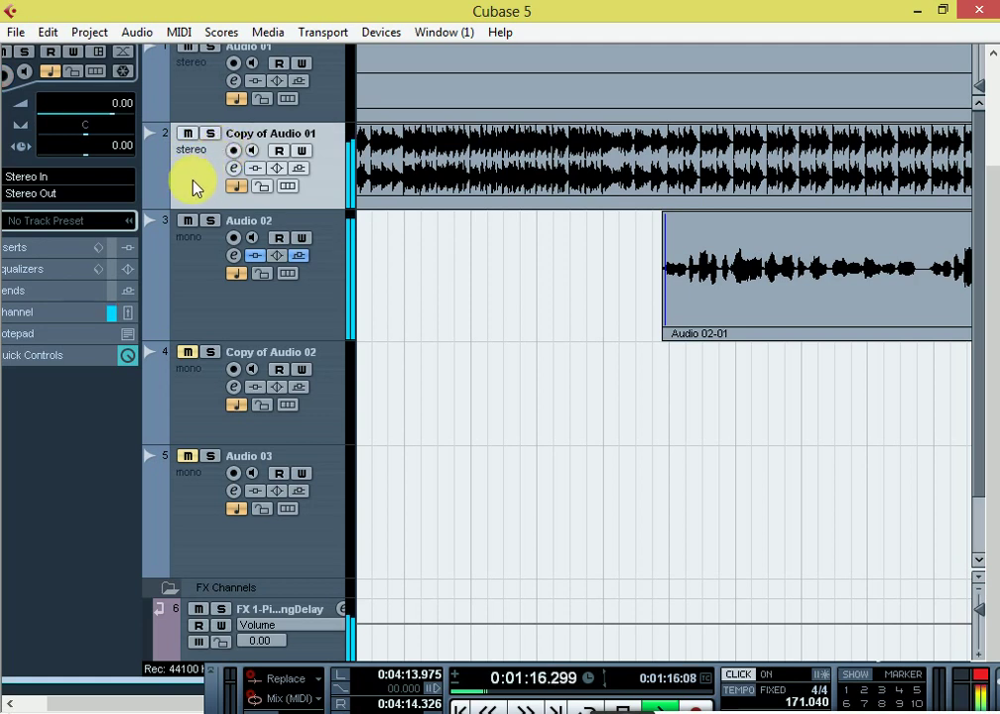
key("g")
key("g")
key("g")
key("g")
key("g")
key("g")
key("g")
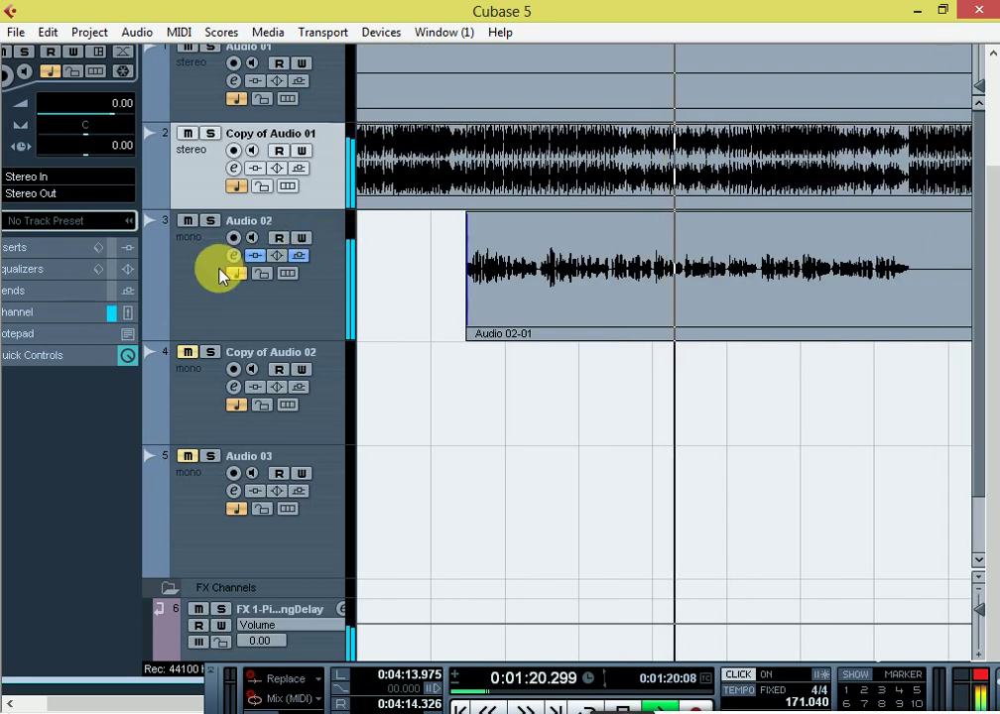
left_click(234, 255)
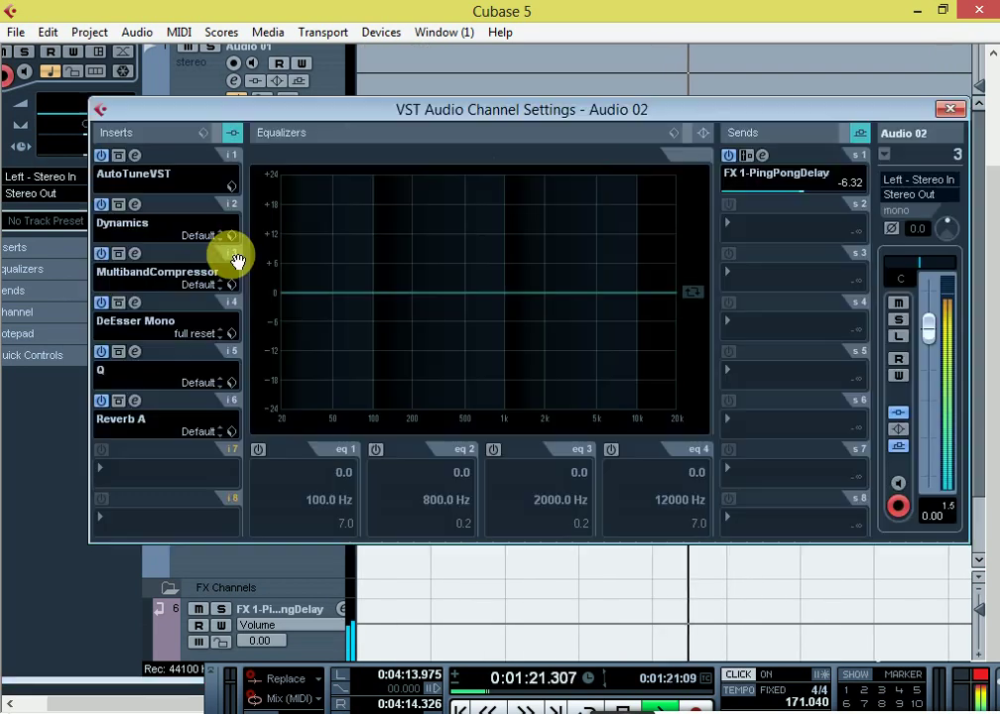
left_click(101, 401)
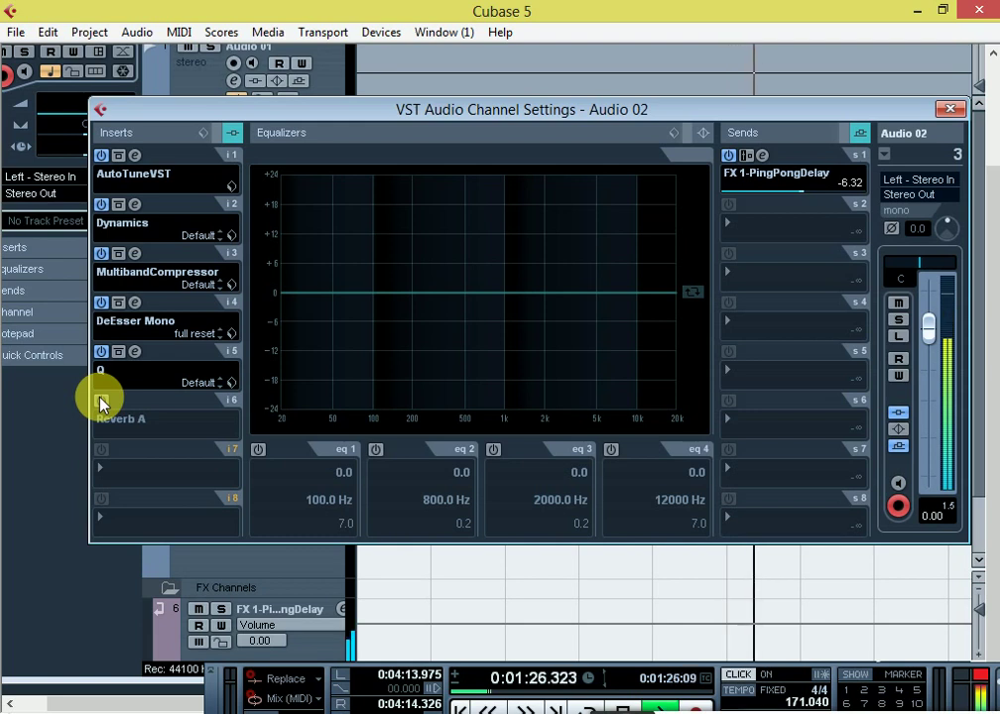
left_click(101, 401)
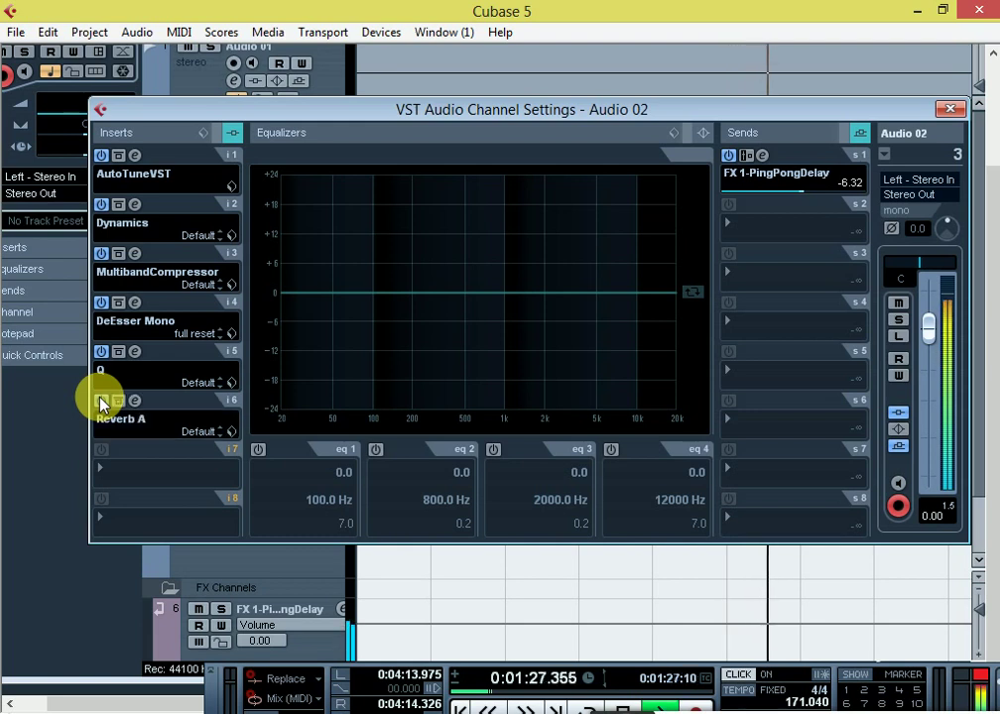
Step: Lower the PingPongDelay send to -8.32 dB and close the channel settings
left_click(840, 197)
type("-8")
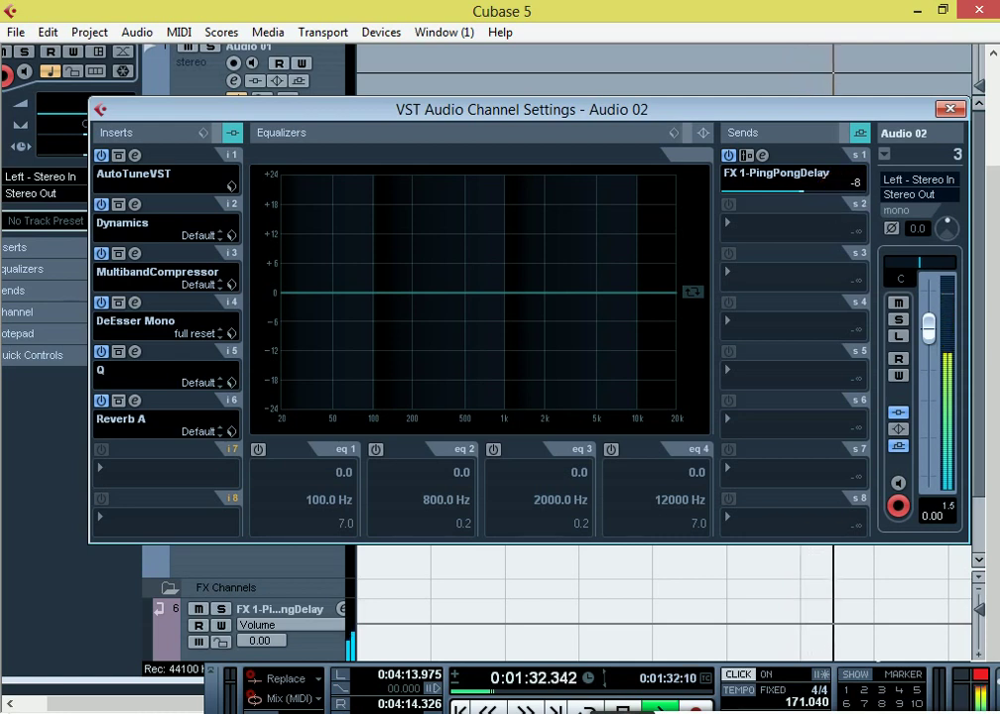
type(".")
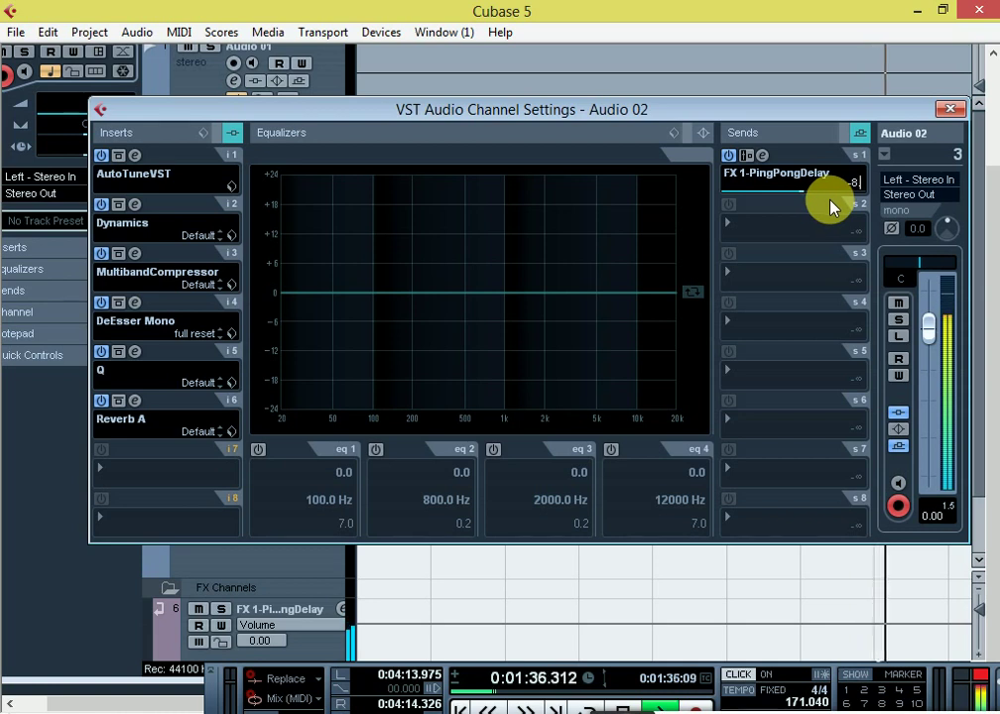
type("32")
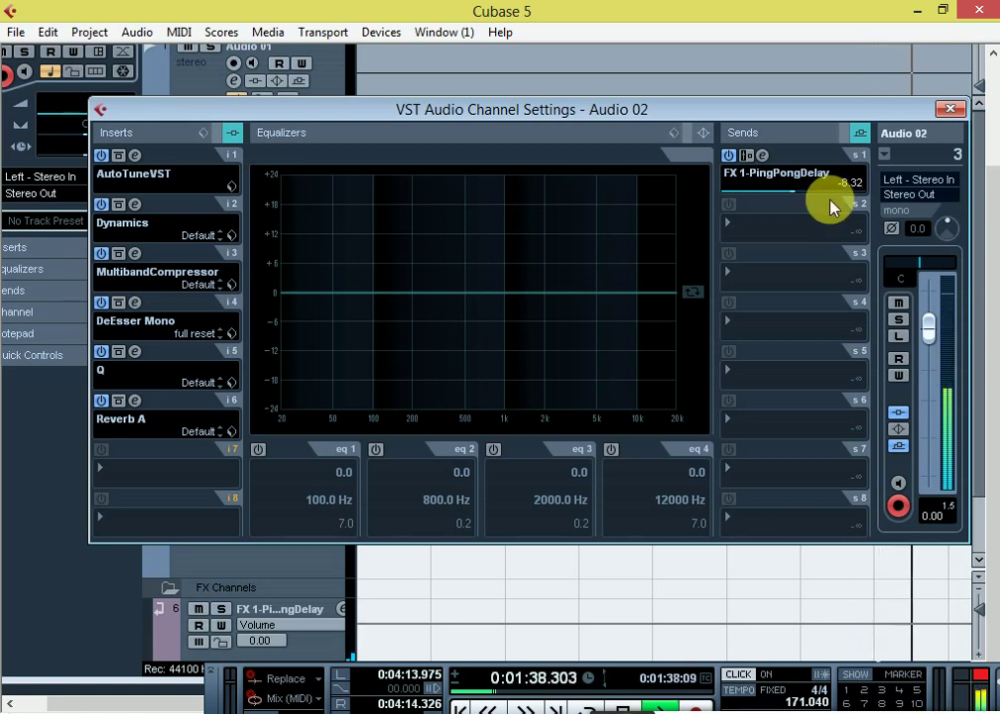
key("Return")
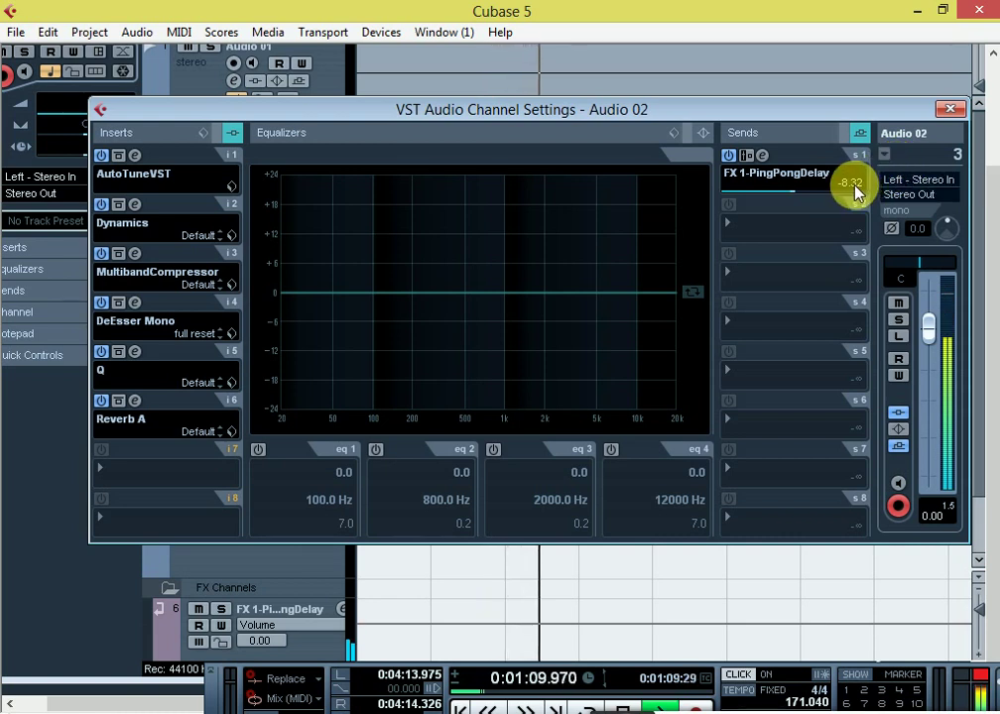
left_click(944, 116)
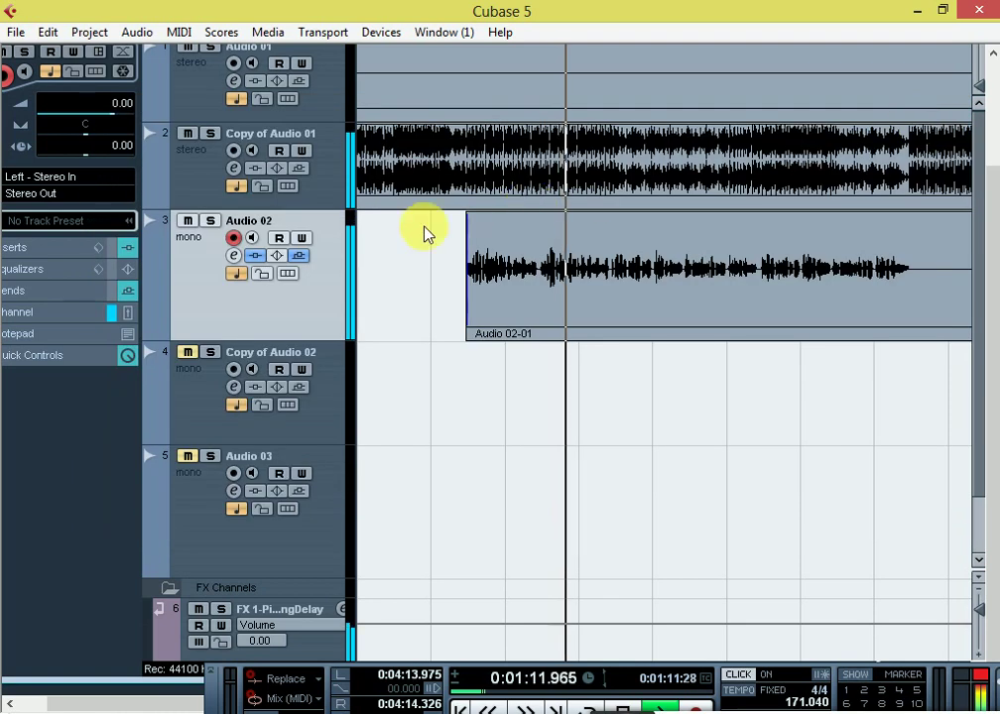
Step: Play the mix from the Copy of Audio 01 track, then stop back at 1:04.440
left_click(192, 130)
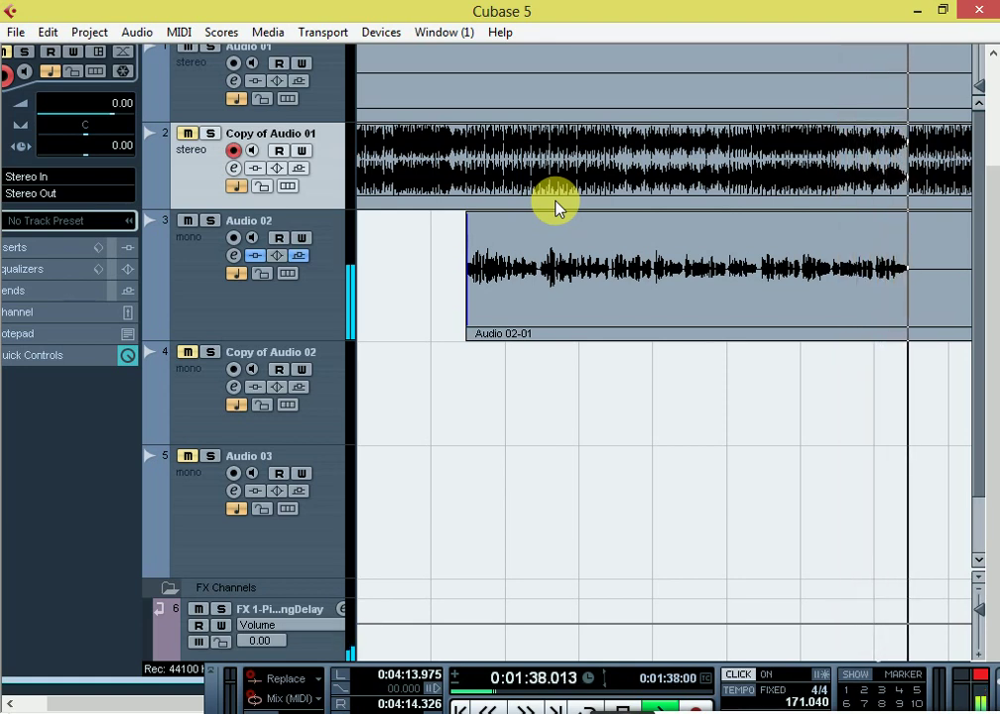
key("space")
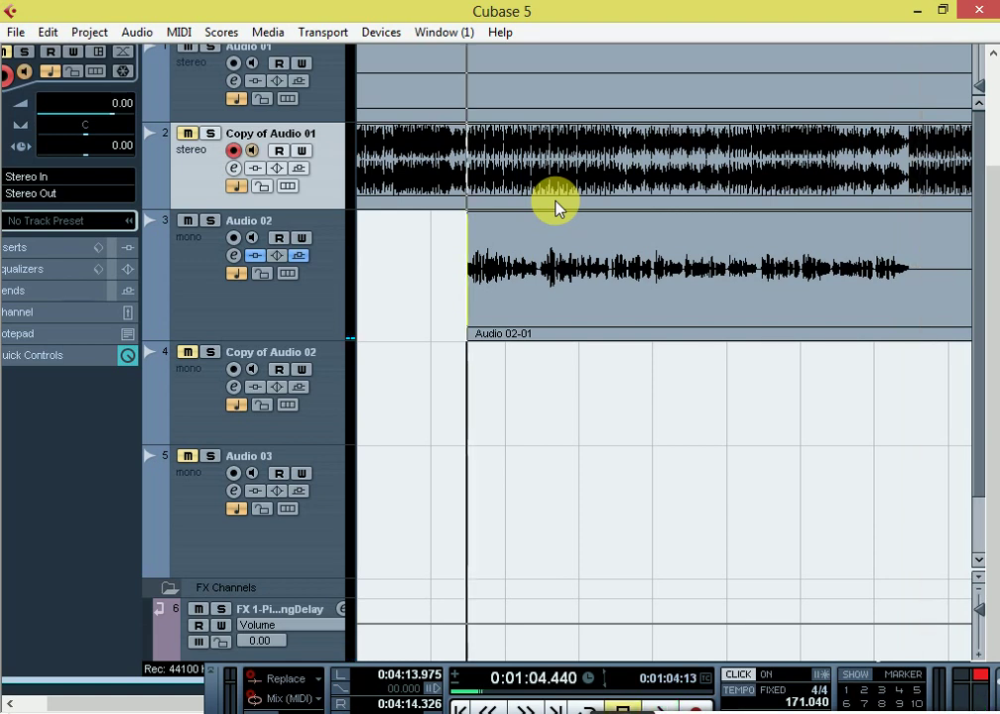
Step: Open editors for all six Audio 02 inserts, from AutoTuneVST through Reverb A
left_click(235, 256)
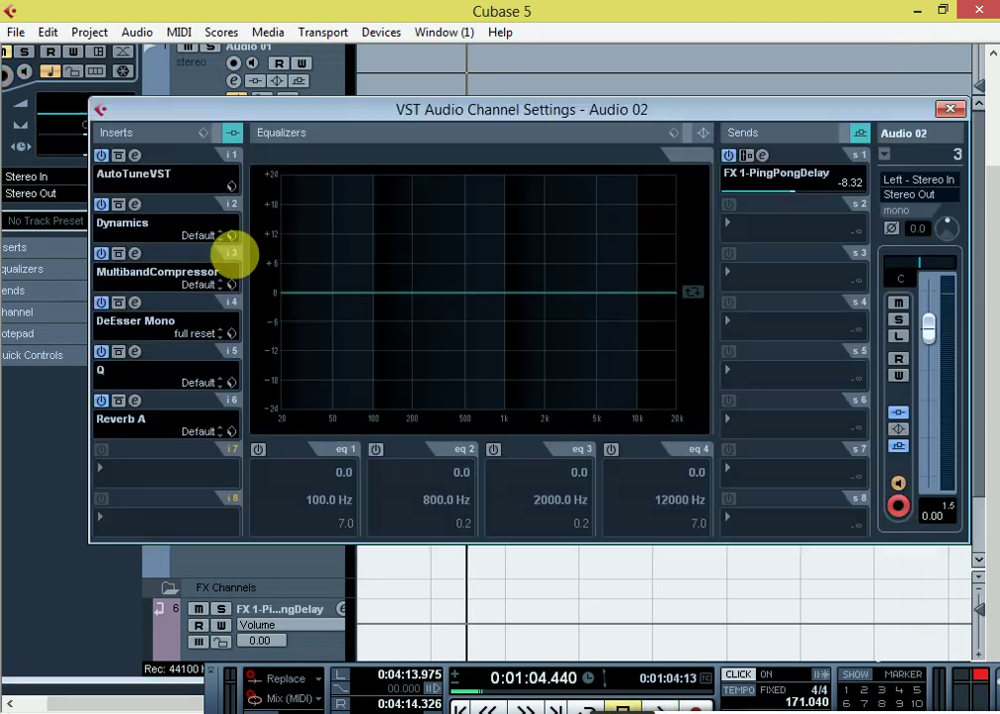
left_click(132, 153)
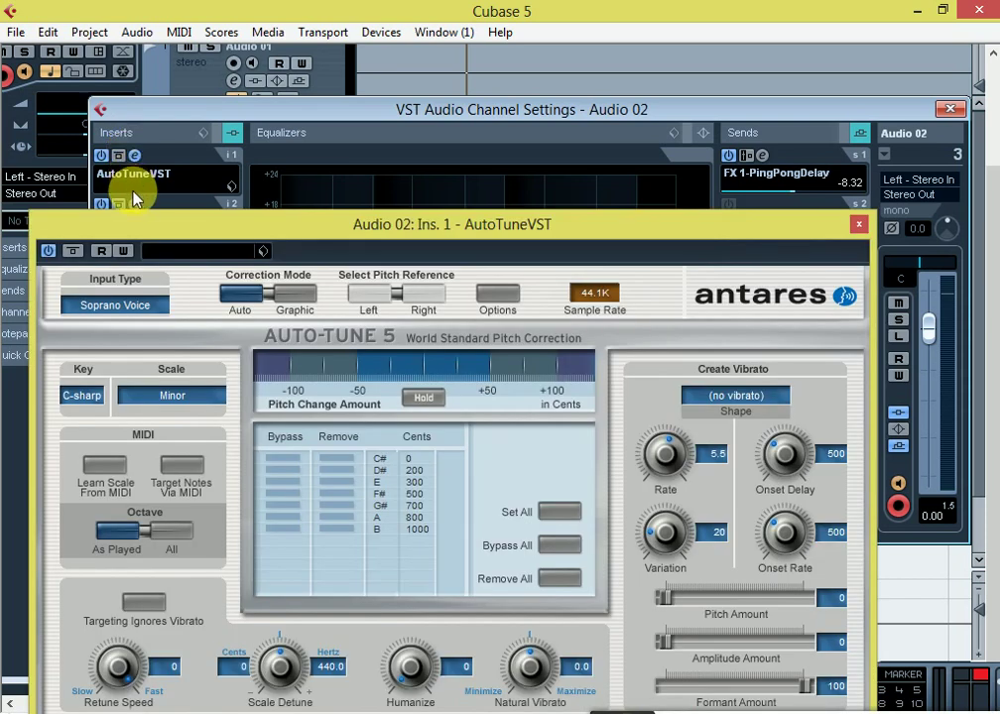
left_click_drag(177, 228, 594, 47)
left_click(134, 204)
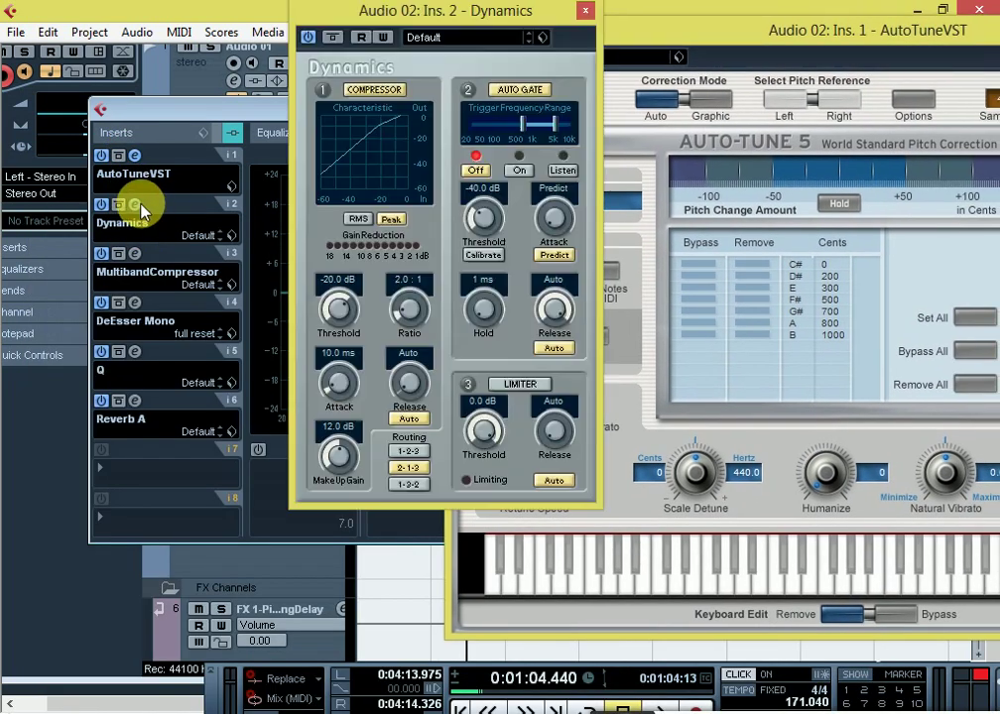
left_click(134, 256)
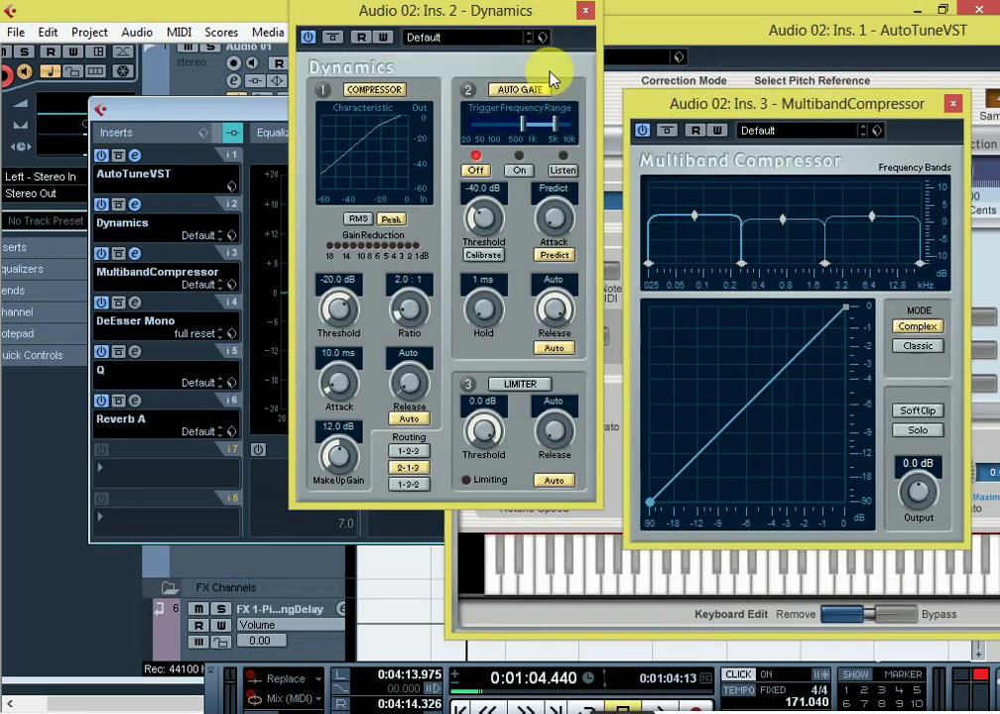
left_click_drag(743, 102, 246, 365)
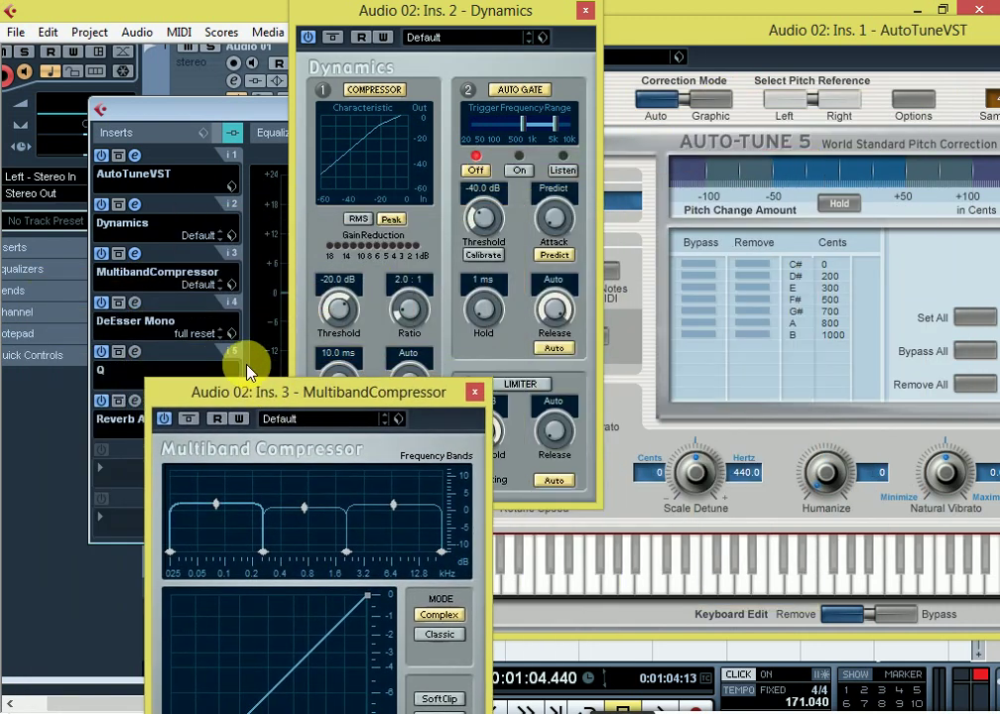
left_click(130, 303)
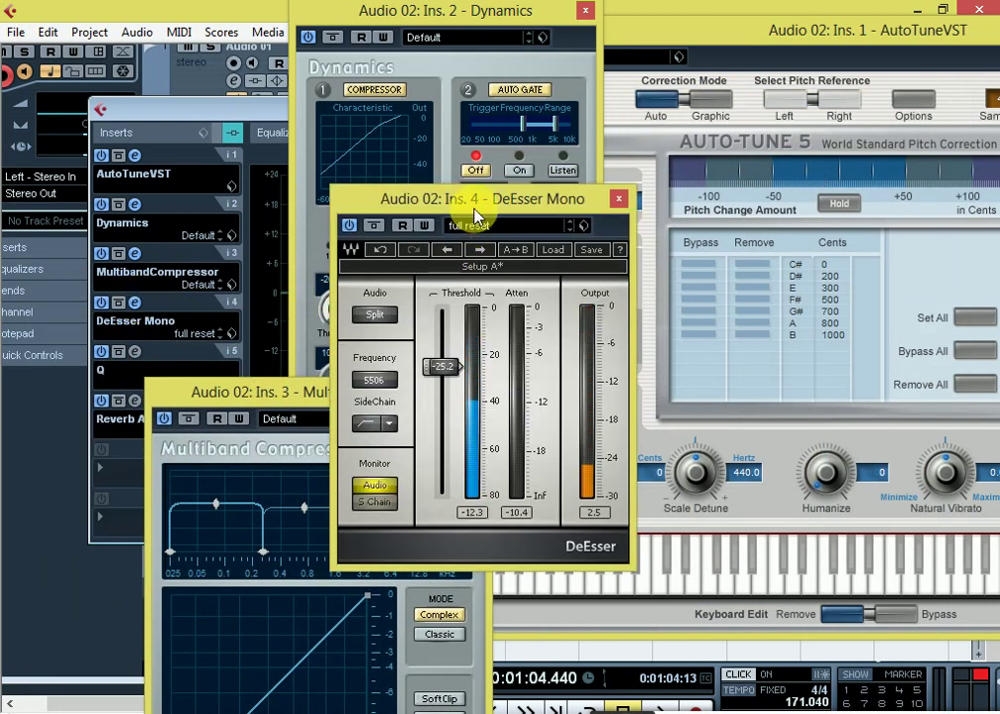
left_click_drag(475, 208, 710, 395)
left_click(134, 352)
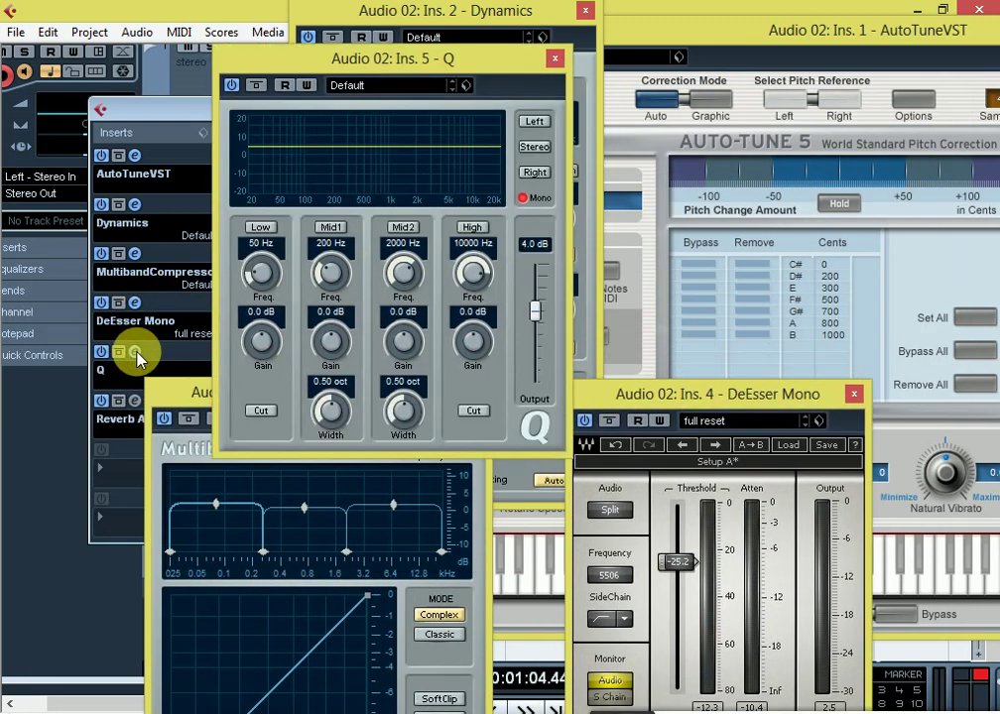
left_click_drag(460, 66, 340, 18)
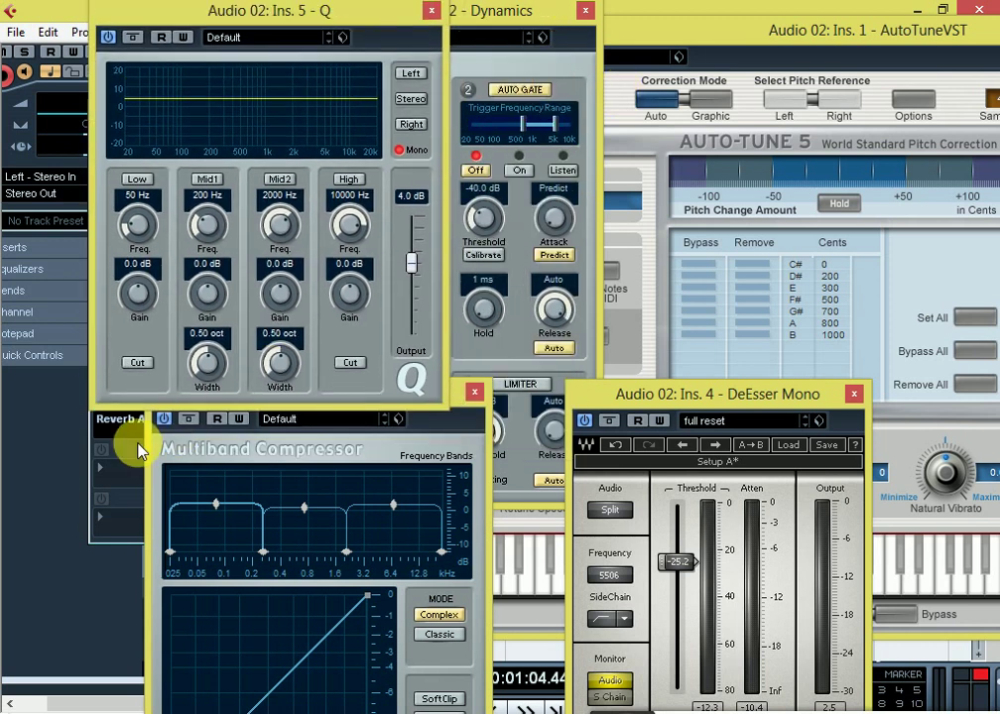
left_click_drag(278, 19, 390, 30)
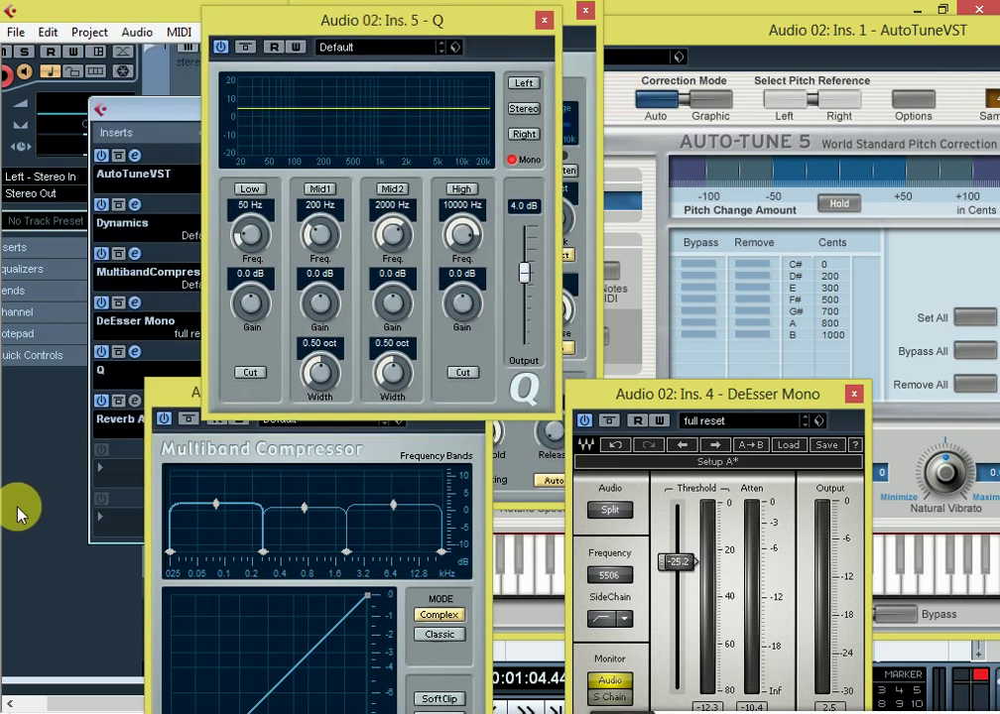
left_click(133, 402)
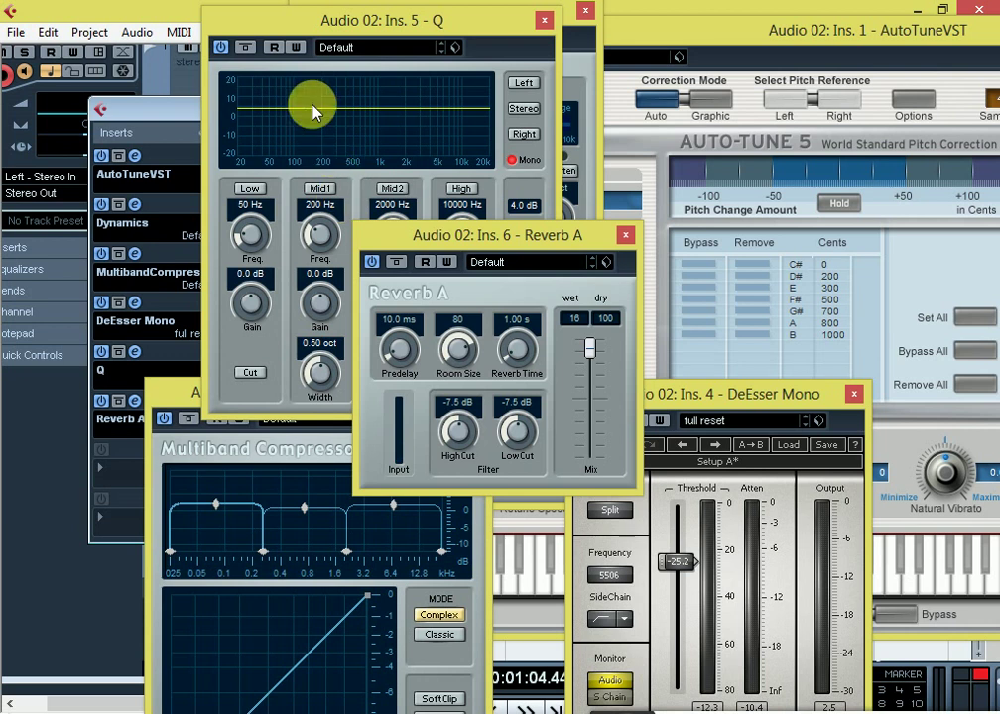
Step: Rearrange the Q, Reverb A, Dynamics and DeEsser windows to reveal AutoTune
left_click_drag(387, 30, 250, 36)
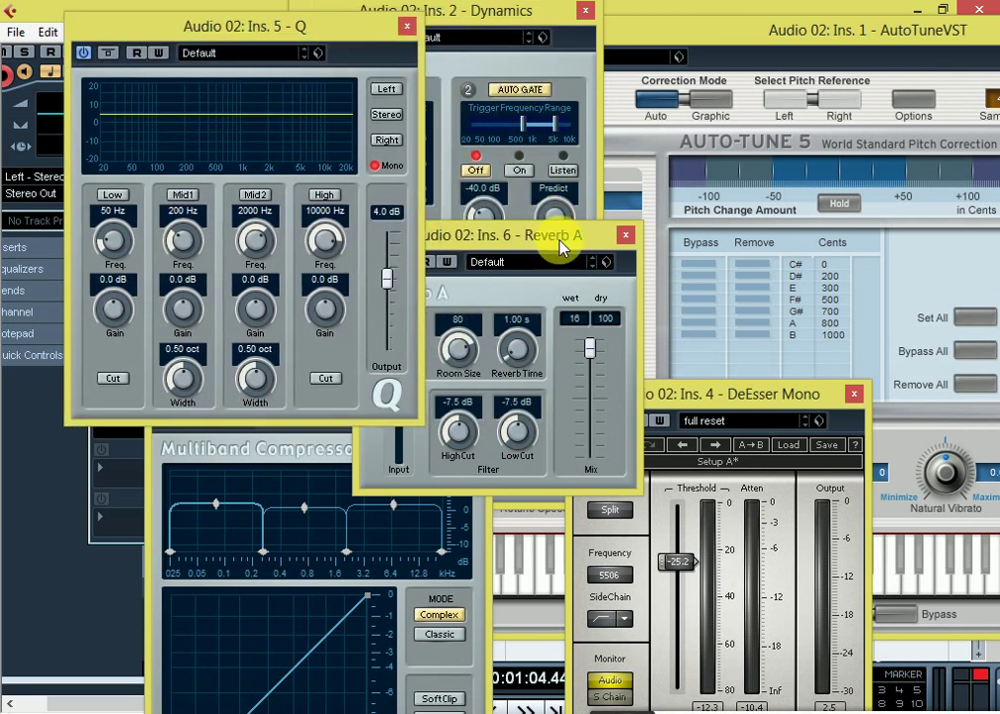
left_click_drag(561, 247, 671, 208)
left_click_drag(503, 13, 597, 12)
left_click_drag(798, 395, 930, 338)
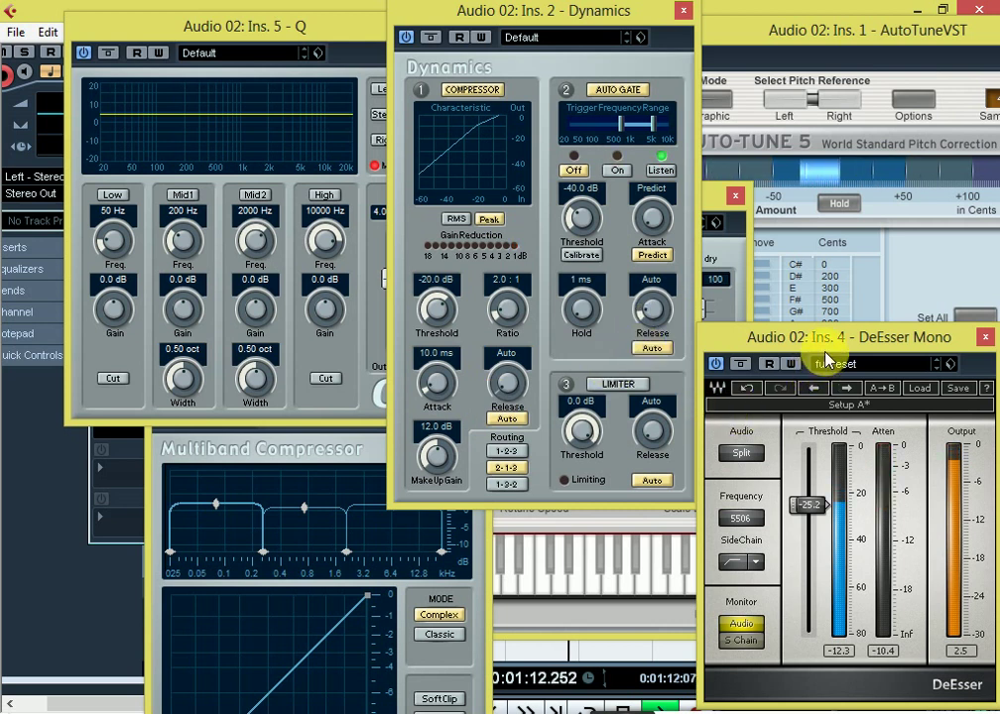
left_click_drag(825, 338, 96, 487)
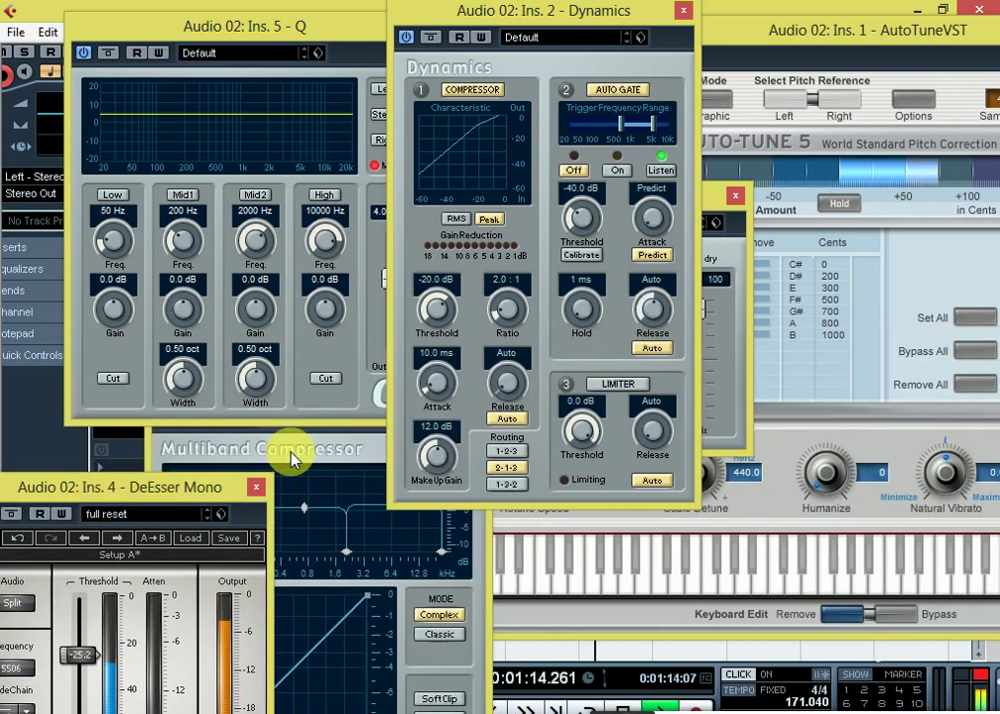
Step: Close the Multiband Compressor, Dynamics, Q, Reverb A and DeEsser Mono editors
left_click(291, 459)
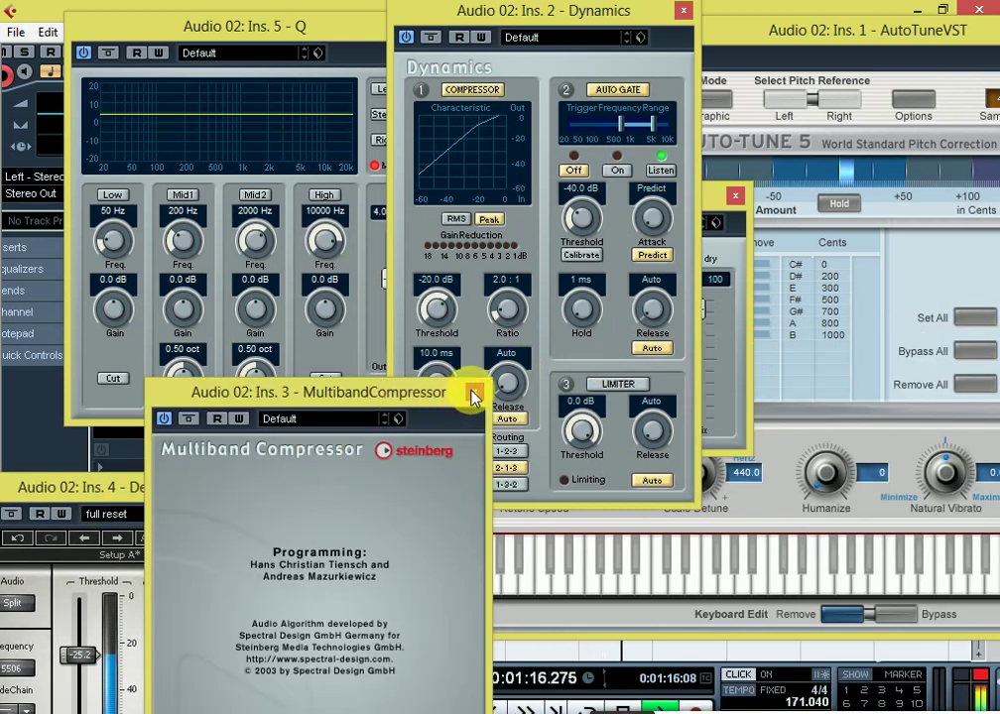
left_click(472, 392)
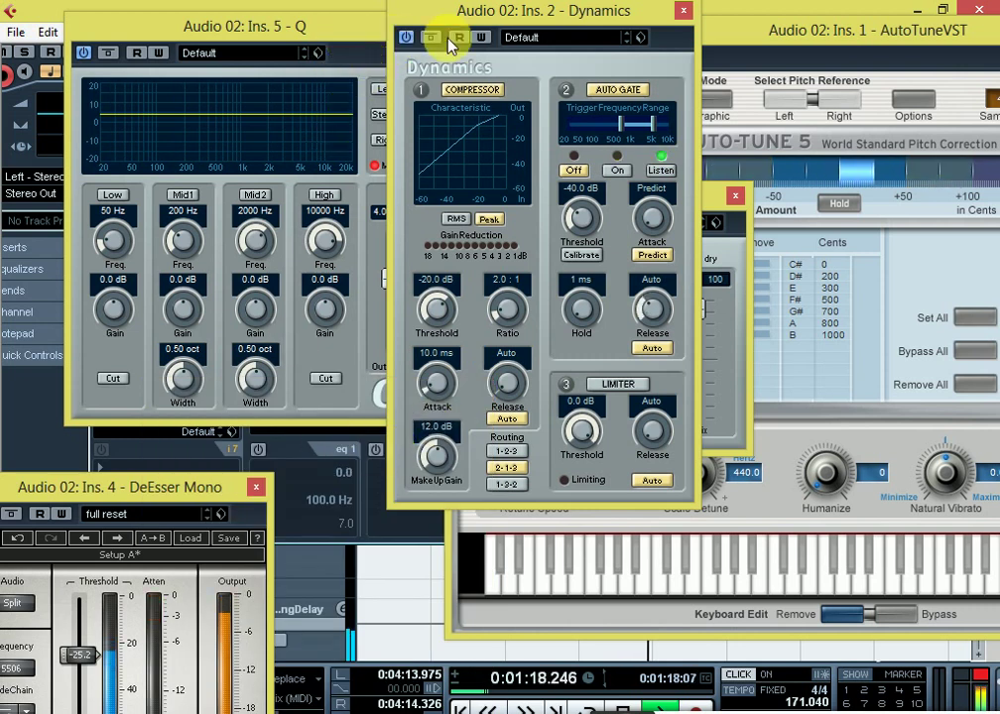
left_click(684, 10)
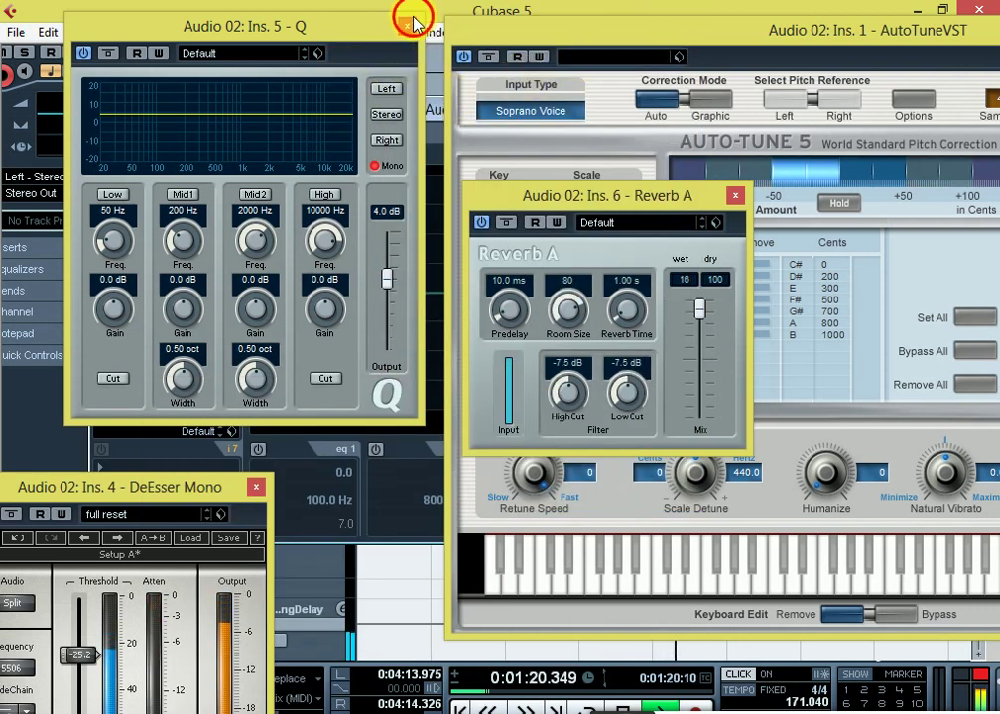
left_click(407, 26)
left_click(736, 198)
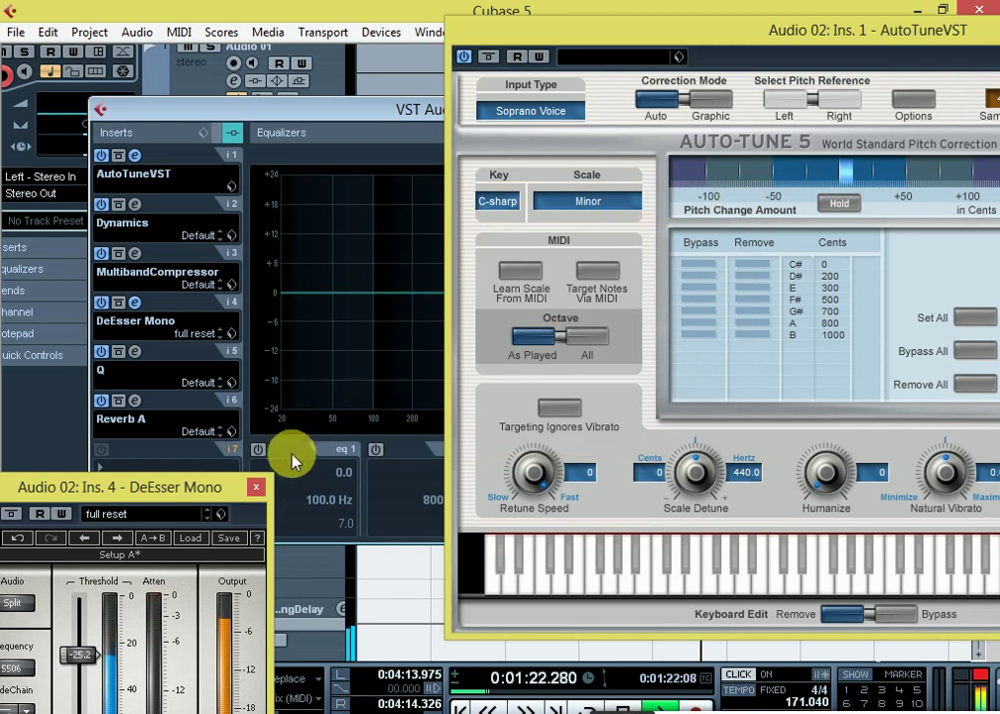
left_click(260, 488)
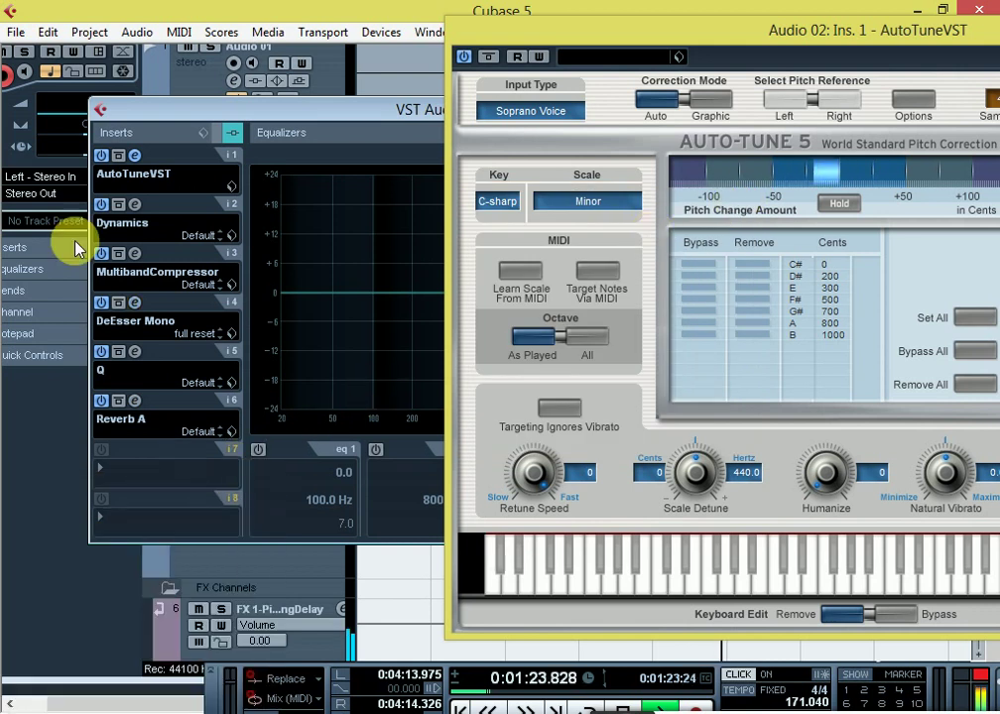
Step: Close the remaining Multiband Compressor and AutoTune editors and the channel settings, then minimize Cubase
left_click(133, 254)
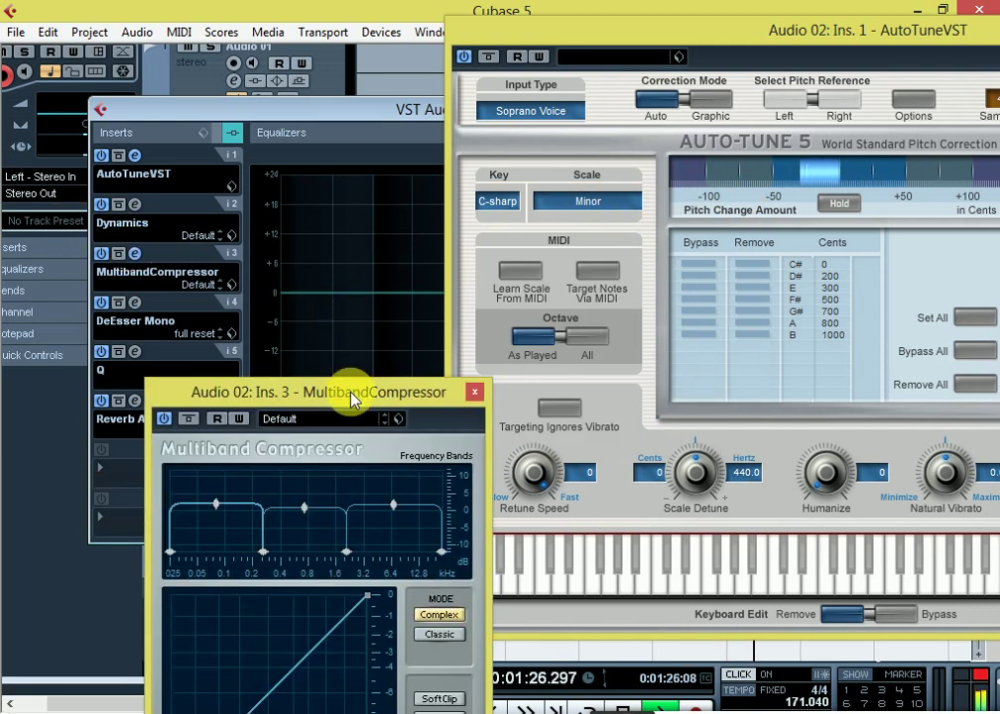
left_click_drag(346, 394, 348, 220)
left_click(483, 222)
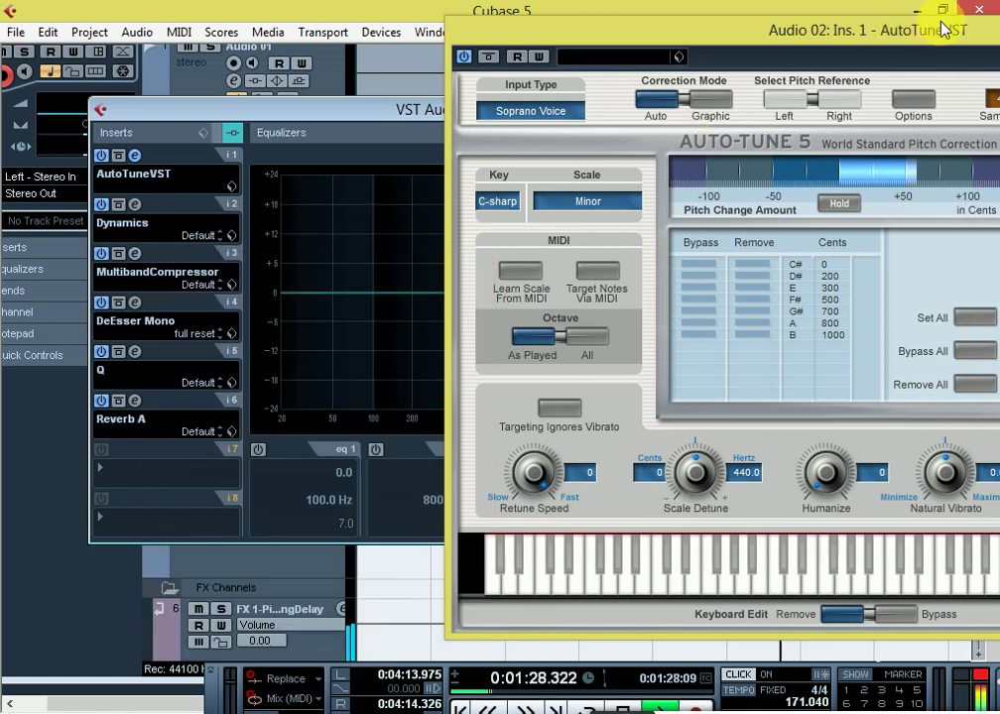
left_click_drag(943, 27, 671, 106)
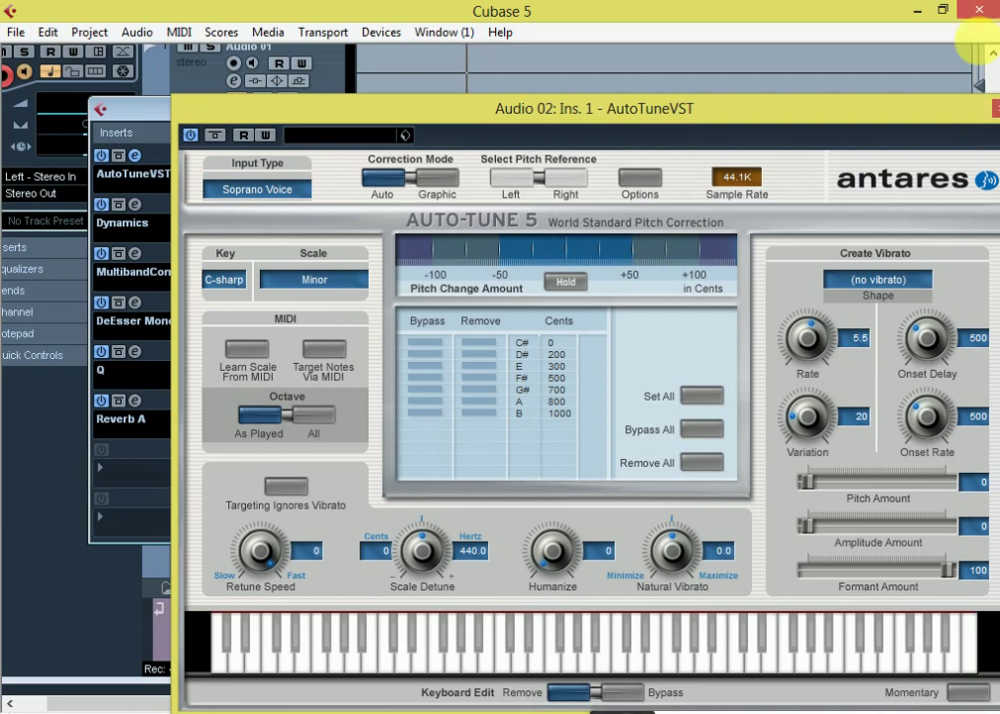
left_click(996, 110)
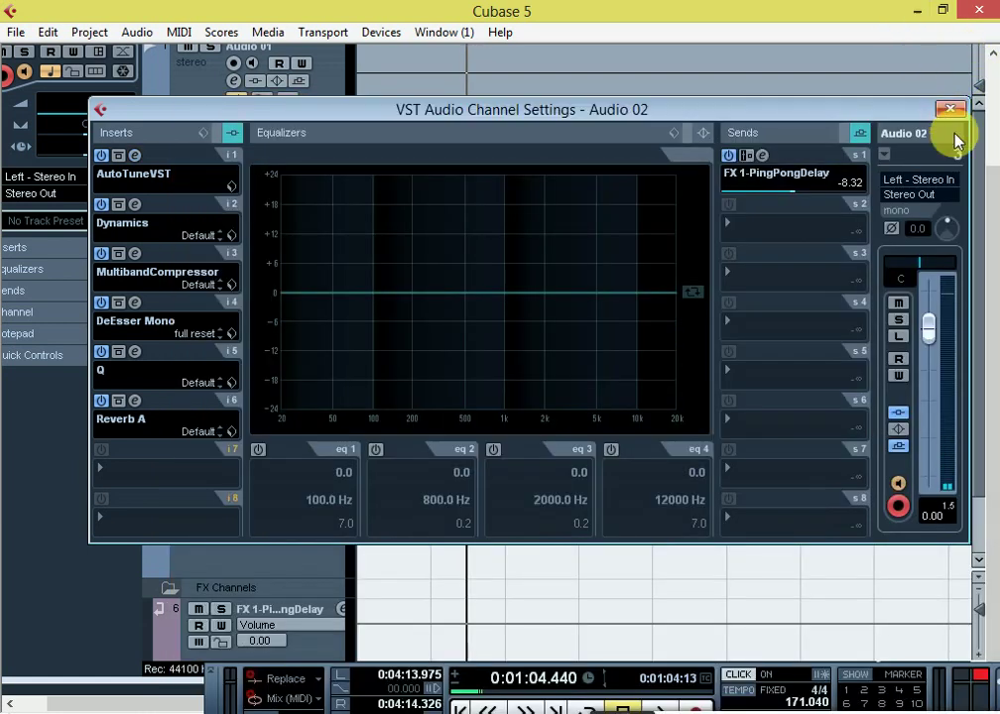
left_click(951, 108)
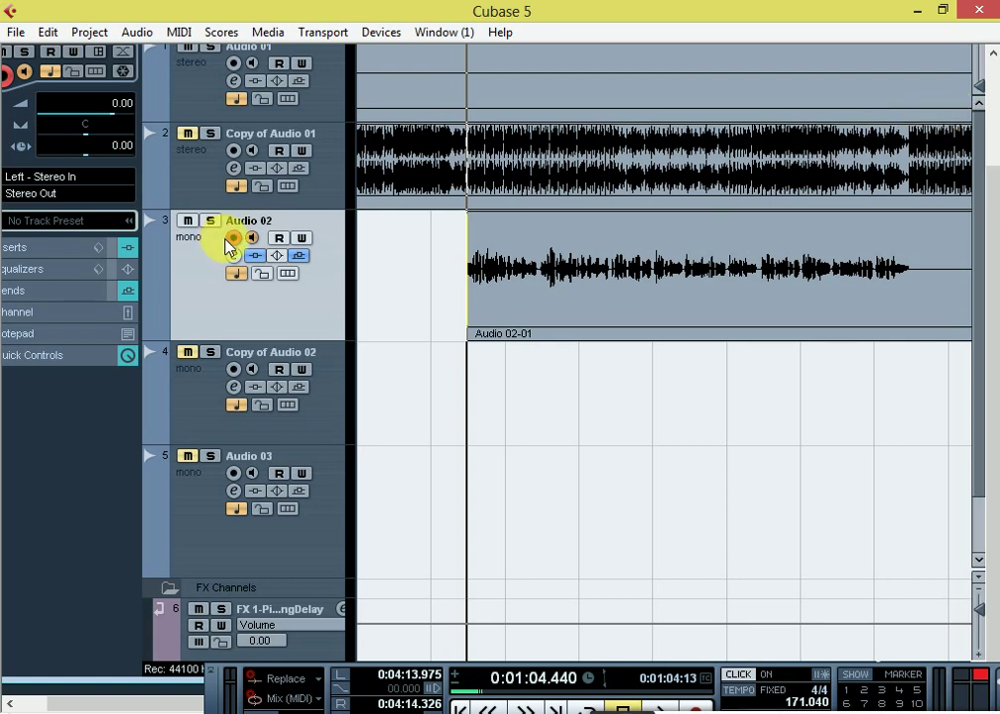
left_click(915, 17)
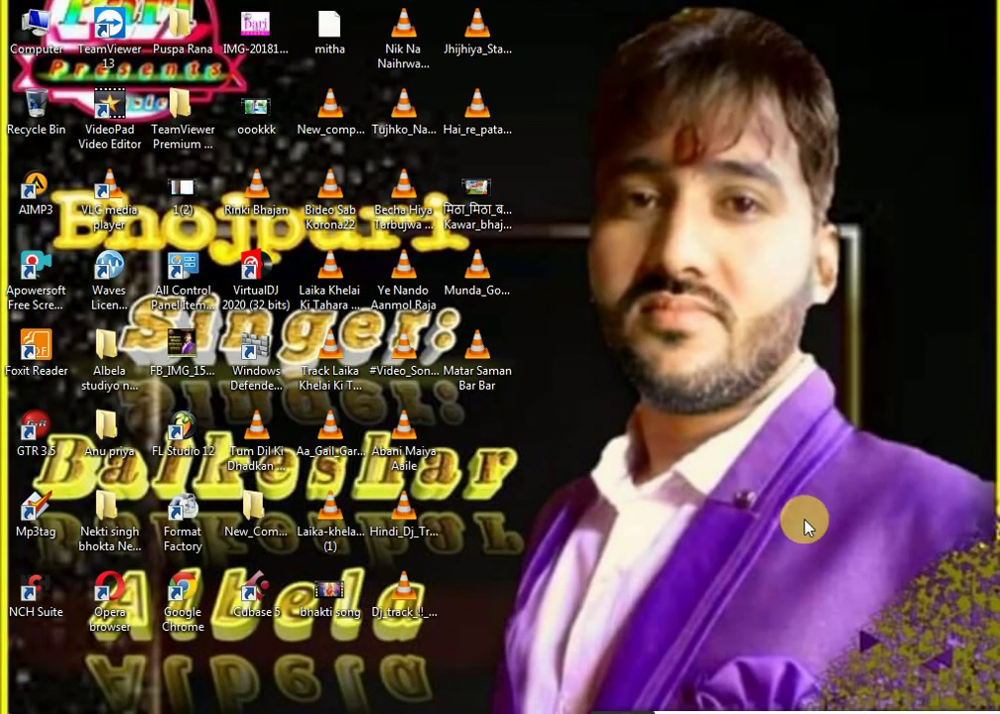